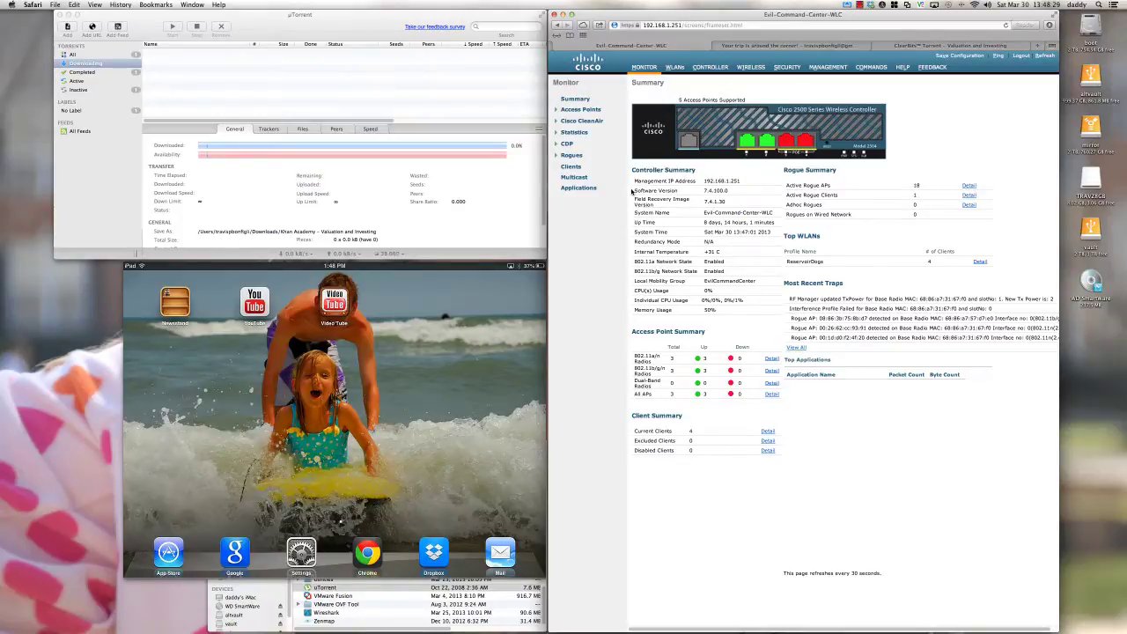
Examine the controller's software version in the Controller Summary and the mirrored iPad's home screen.
drag(632, 190, 729, 191)
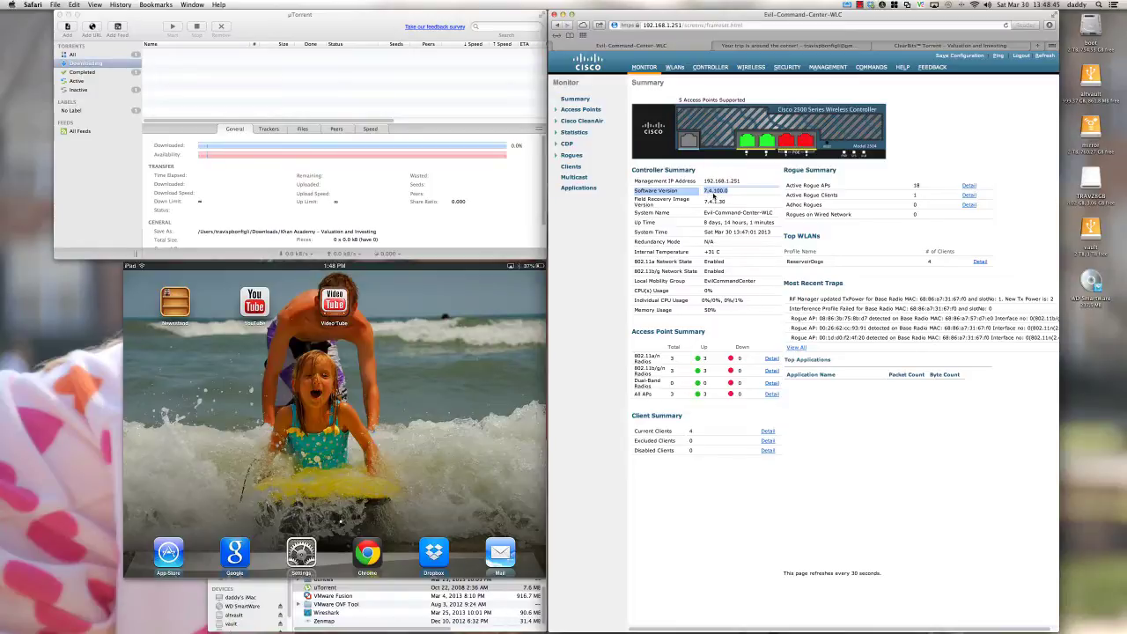
click(720, 191)
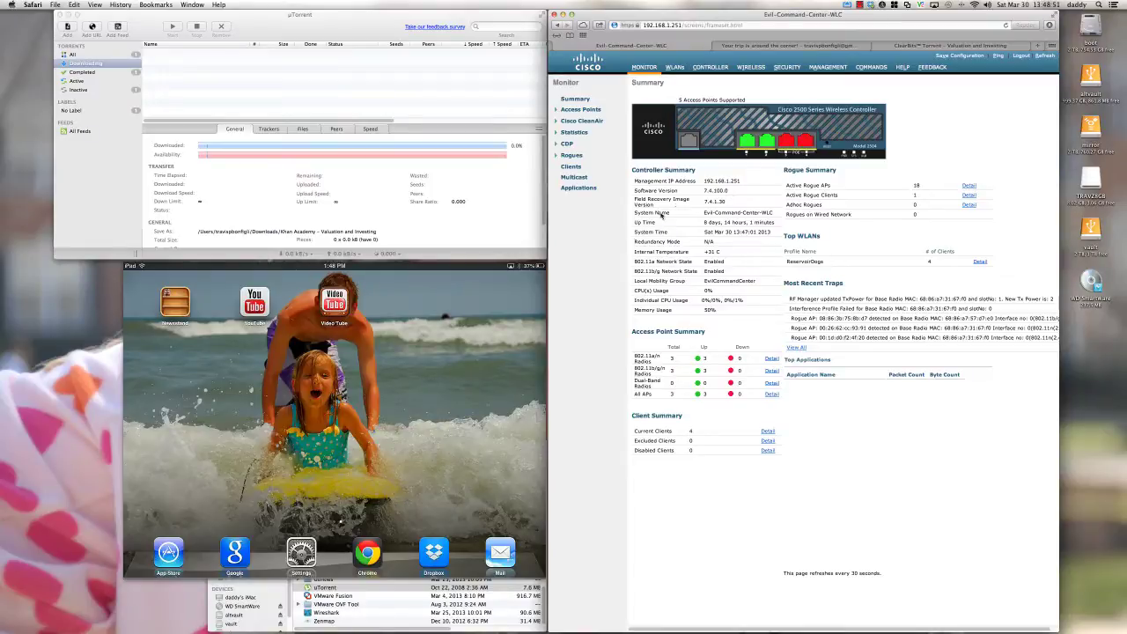
click(475, 316)
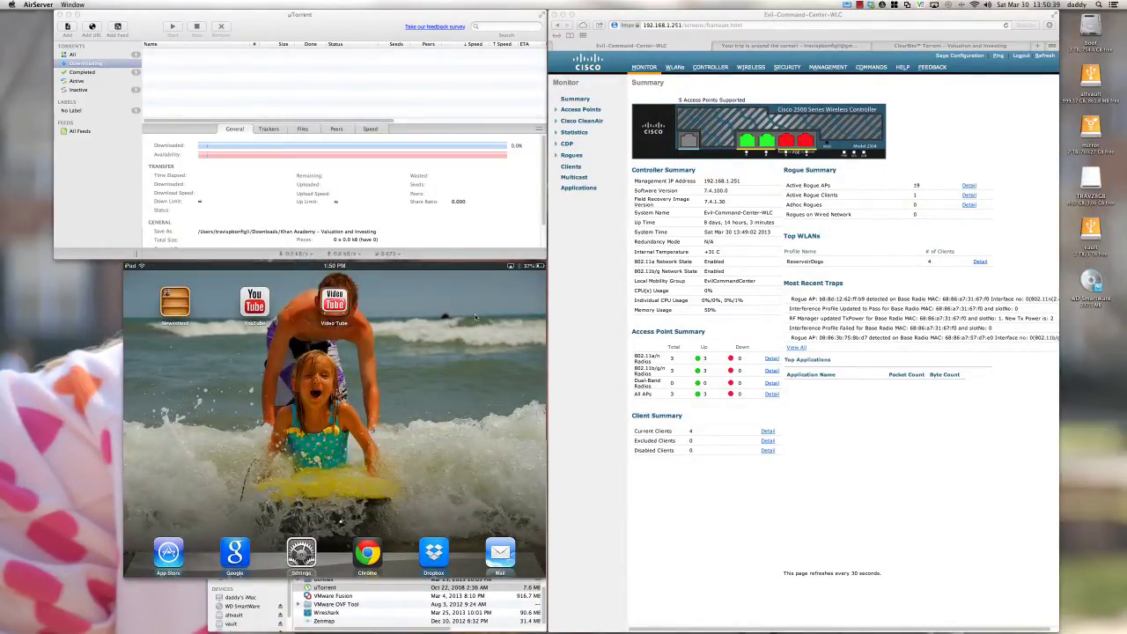
mouse_move(463, 315)
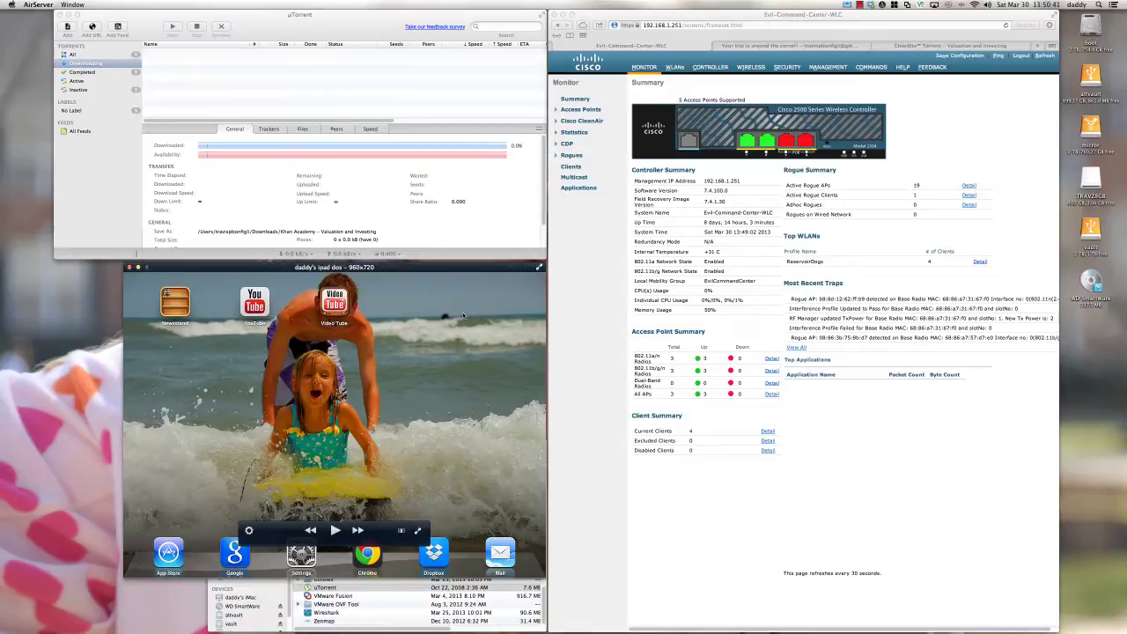
In µTorrent, add the Khan Academy - Valuation and Investing torrent from its prefilled clearbits.net URL, starting the download with all files selected.
click(343, 37)
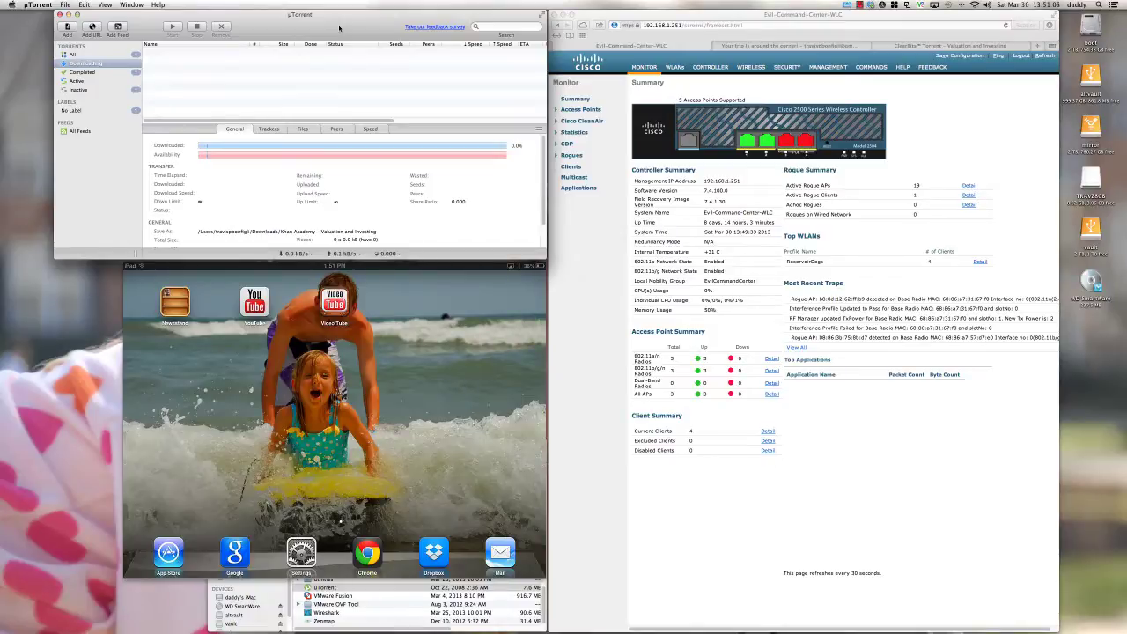
click(92, 28)
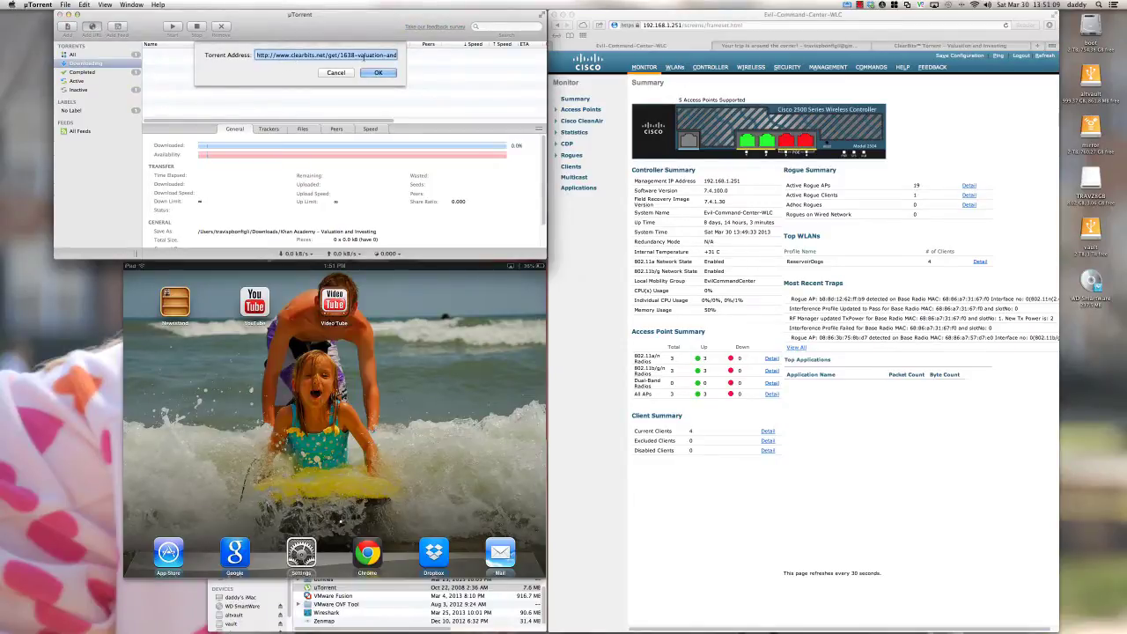
click(377, 73)
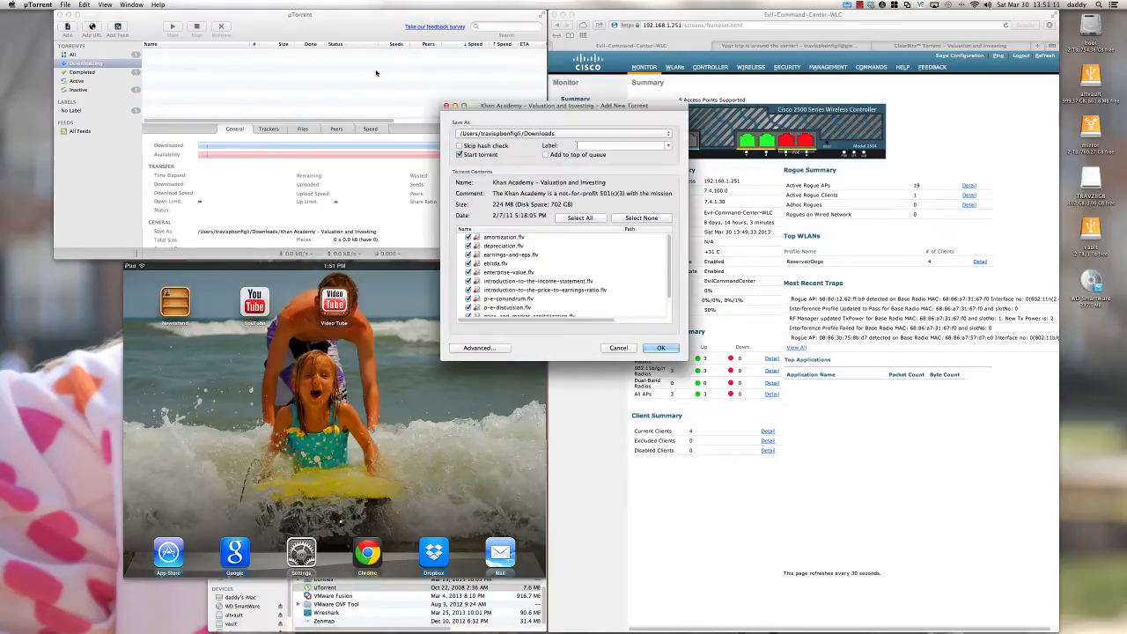
click(658, 347)
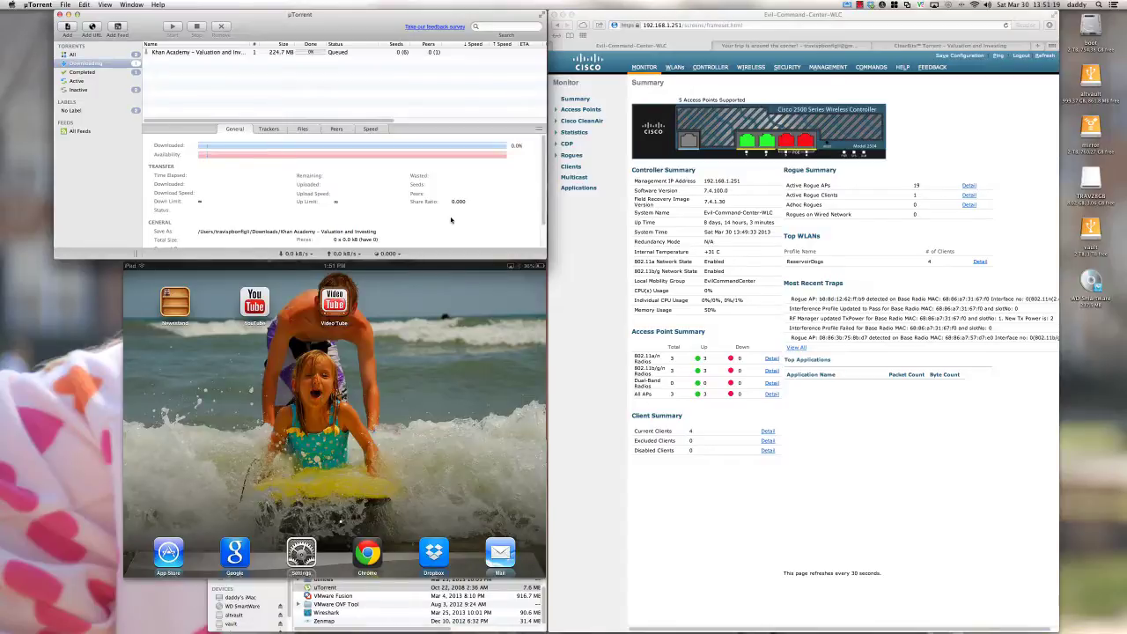
Stop the Khan Academy - Valuation and Investing download and remove the torrent from the list.
click(388, 54)
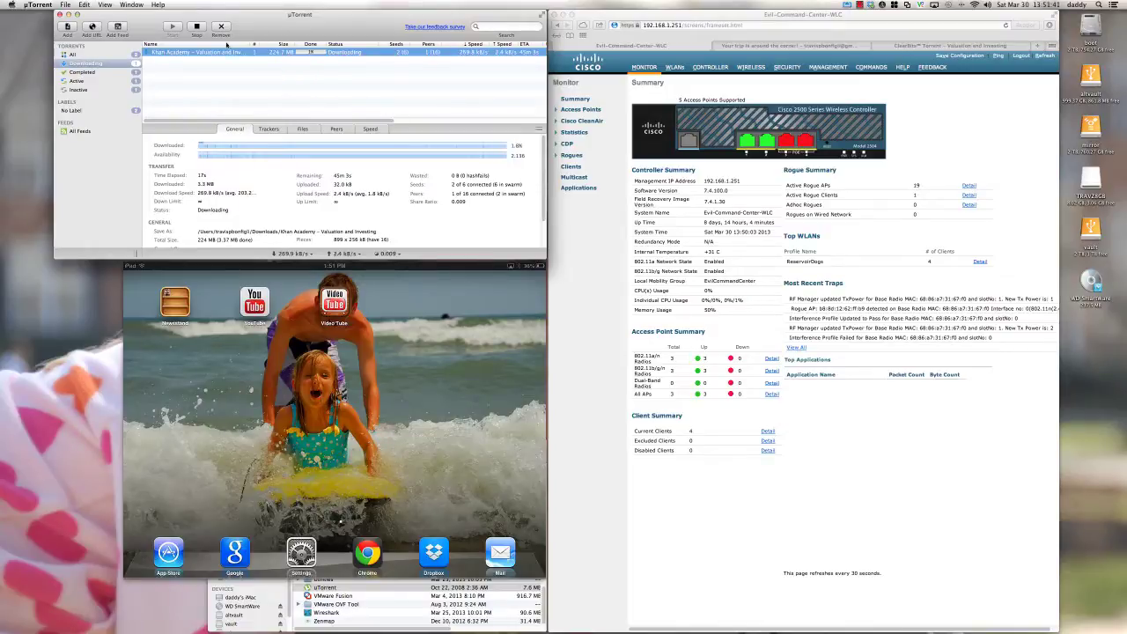
click(197, 28)
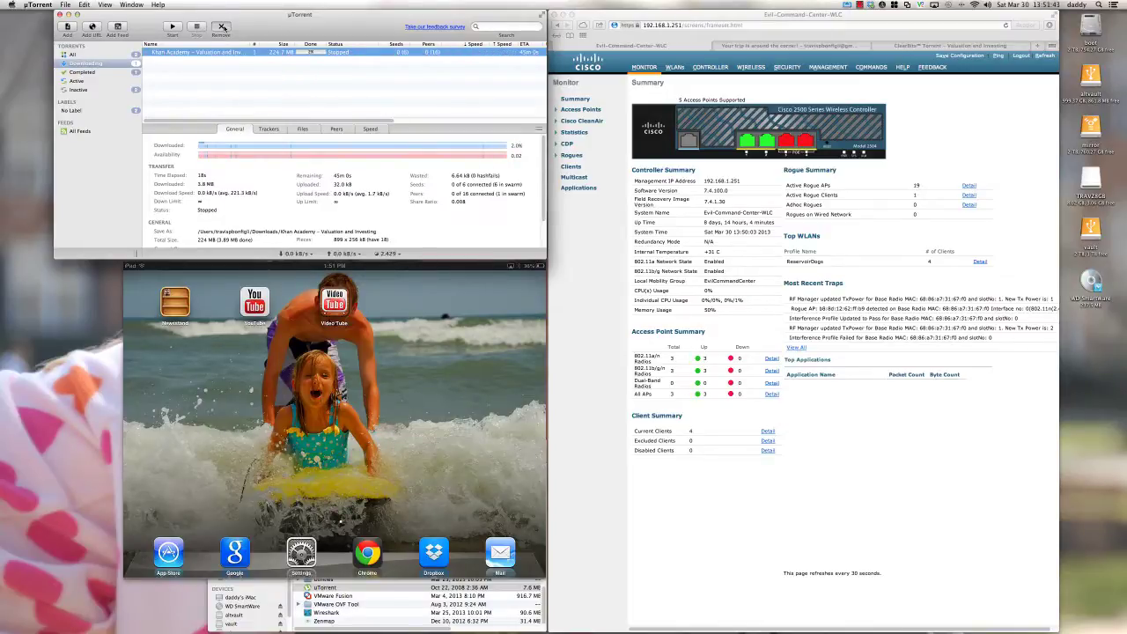
click(221, 28)
Quit µTorrent and confirm closing it.
click(38, 4)
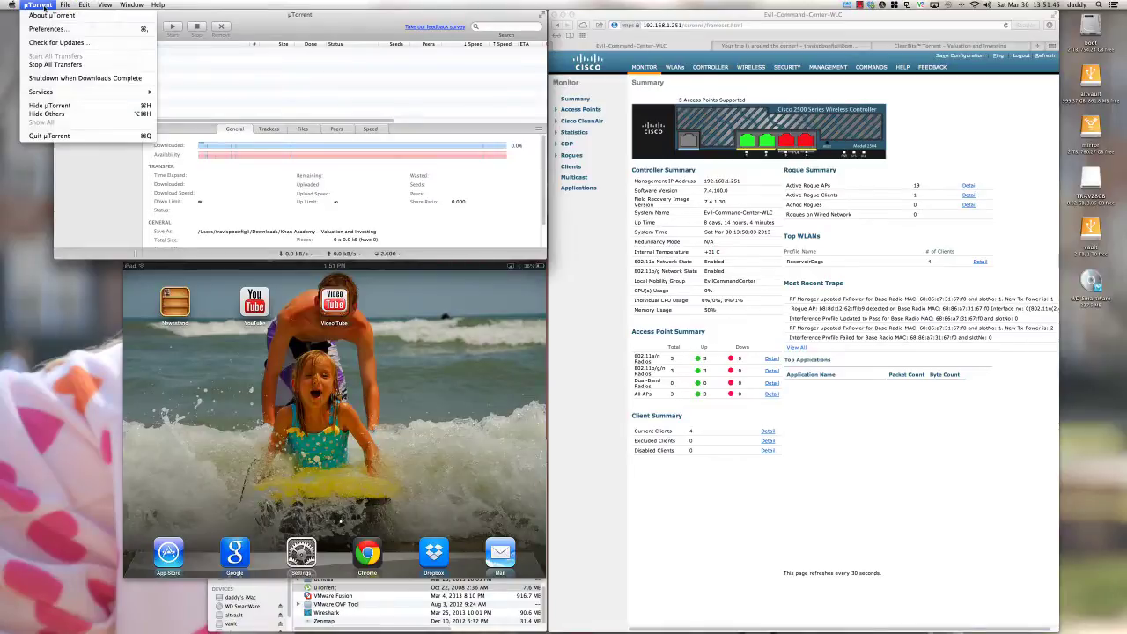
click(75, 136)
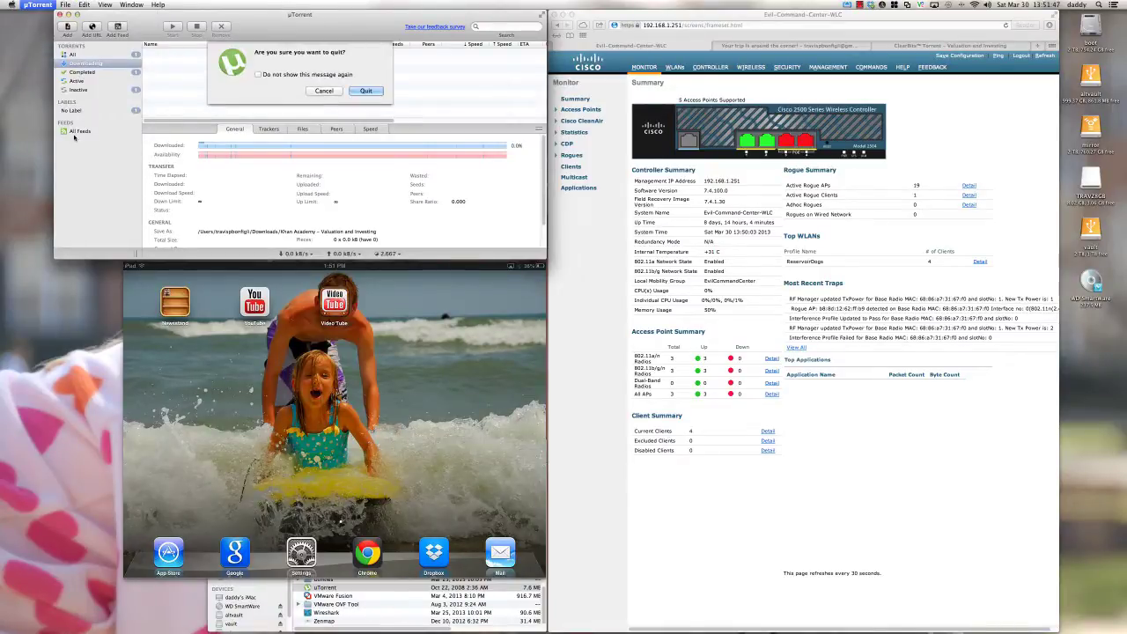
click(359, 91)
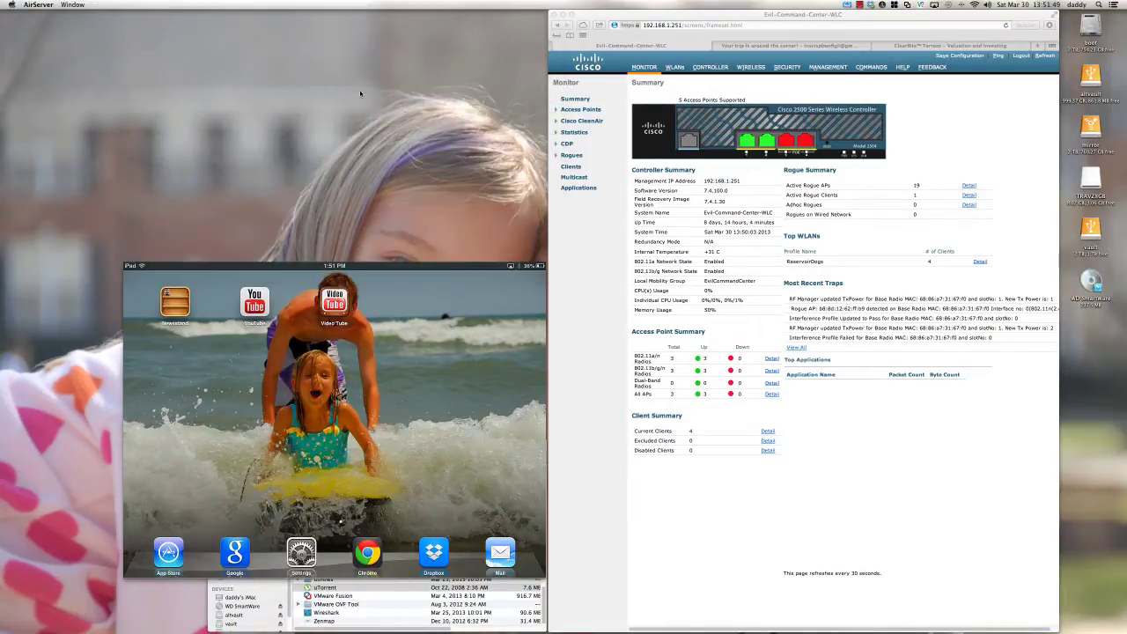
Switch to the Cisco controller in Safari and open the AVC profiles page in the wireless settings.
click(614, 235)
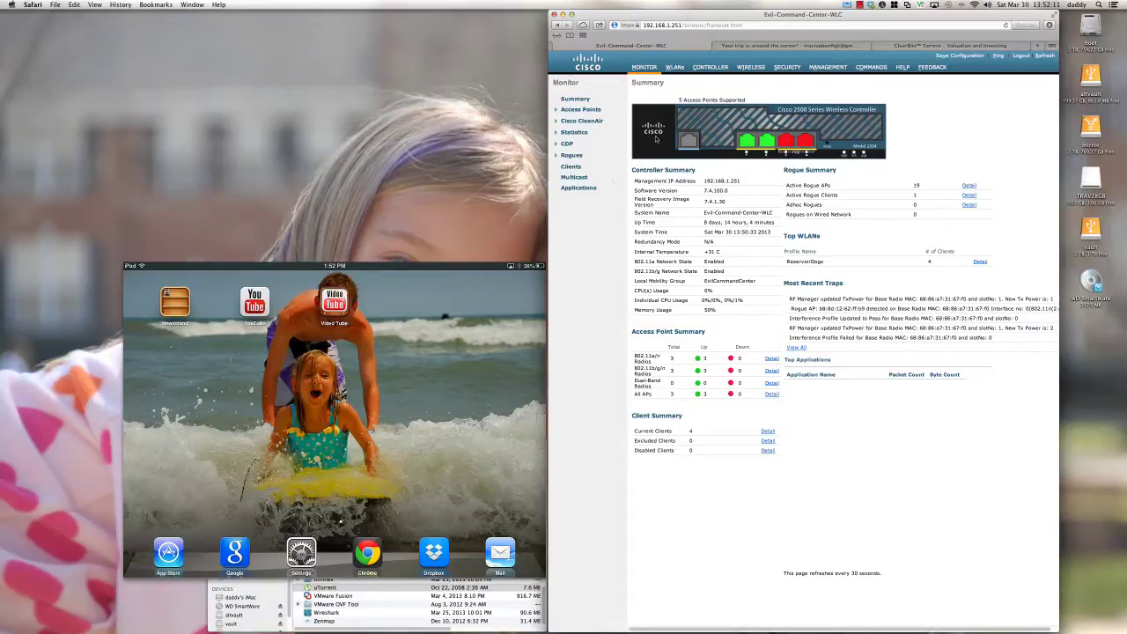
click(749, 68)
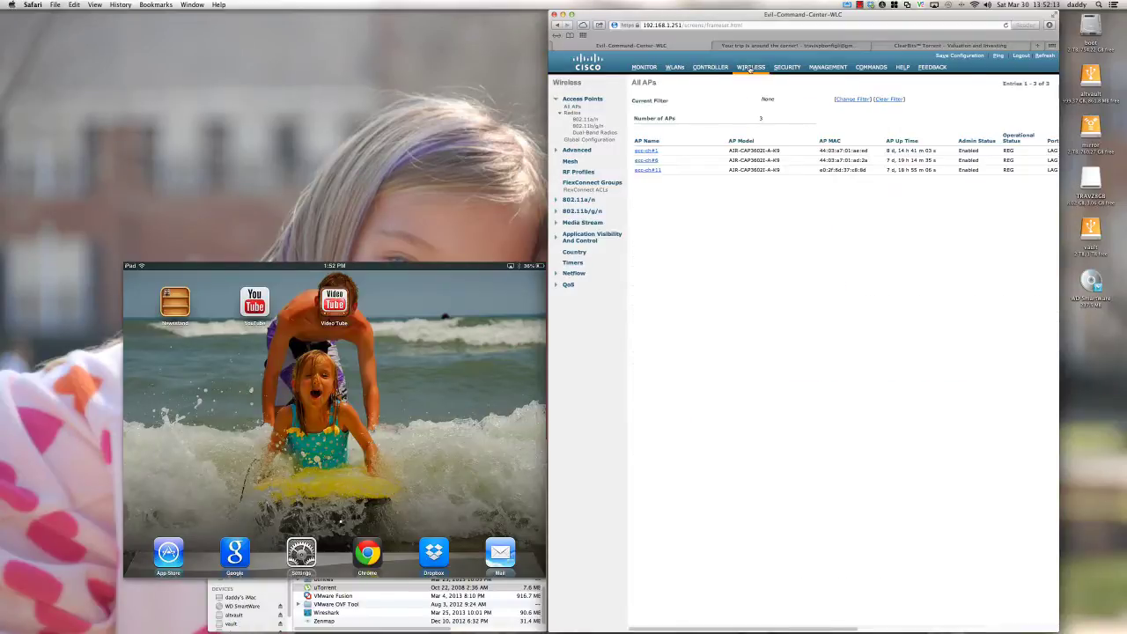
click(583, 239)
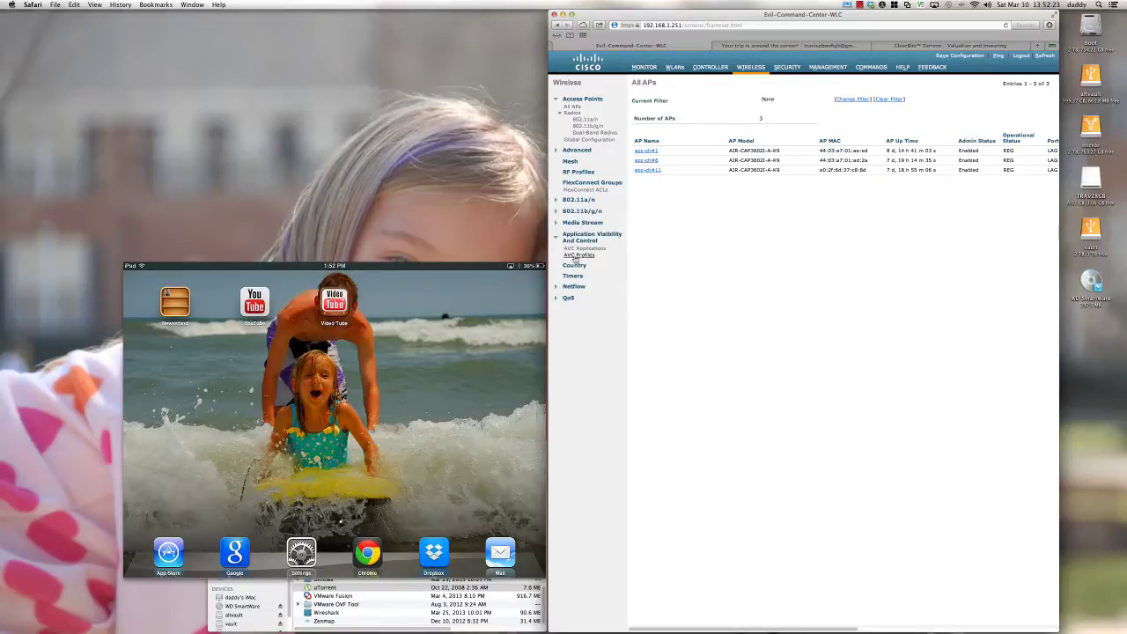
click(584, 255)
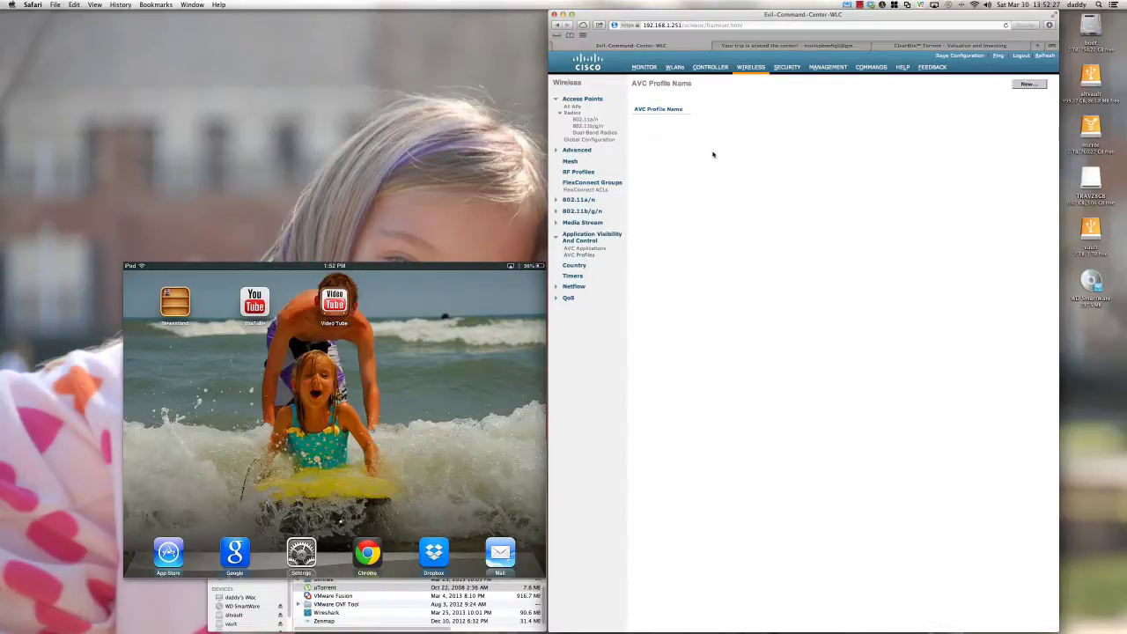
Create a new AVC profile named ecc_prod_wlan_policy.
click(1026, 84)
click(749, 108)
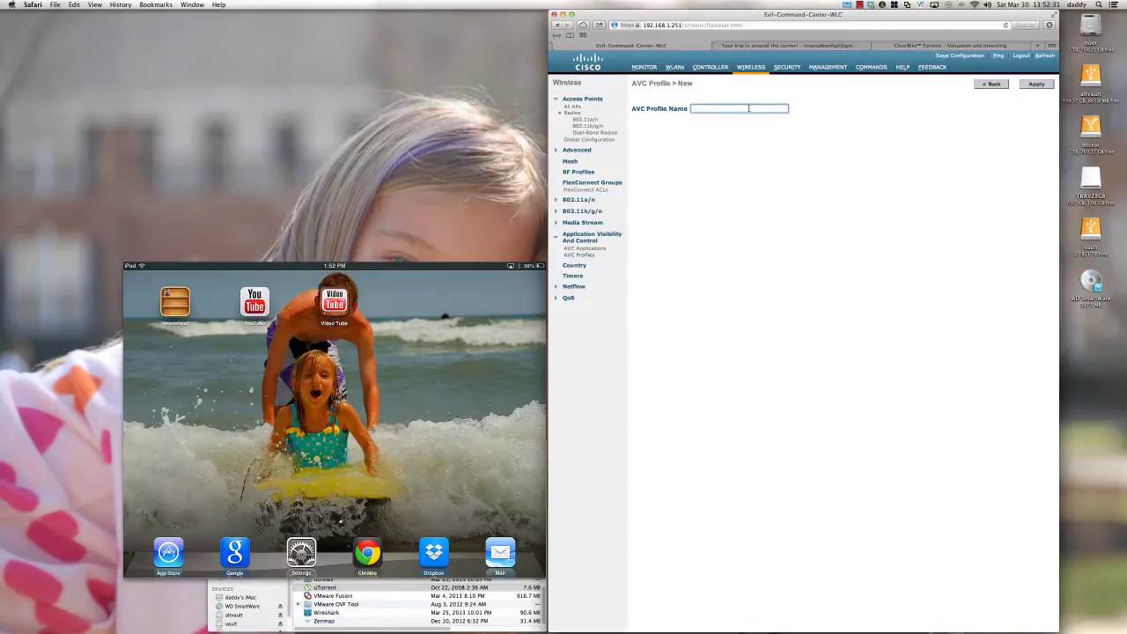
text(ecc_)
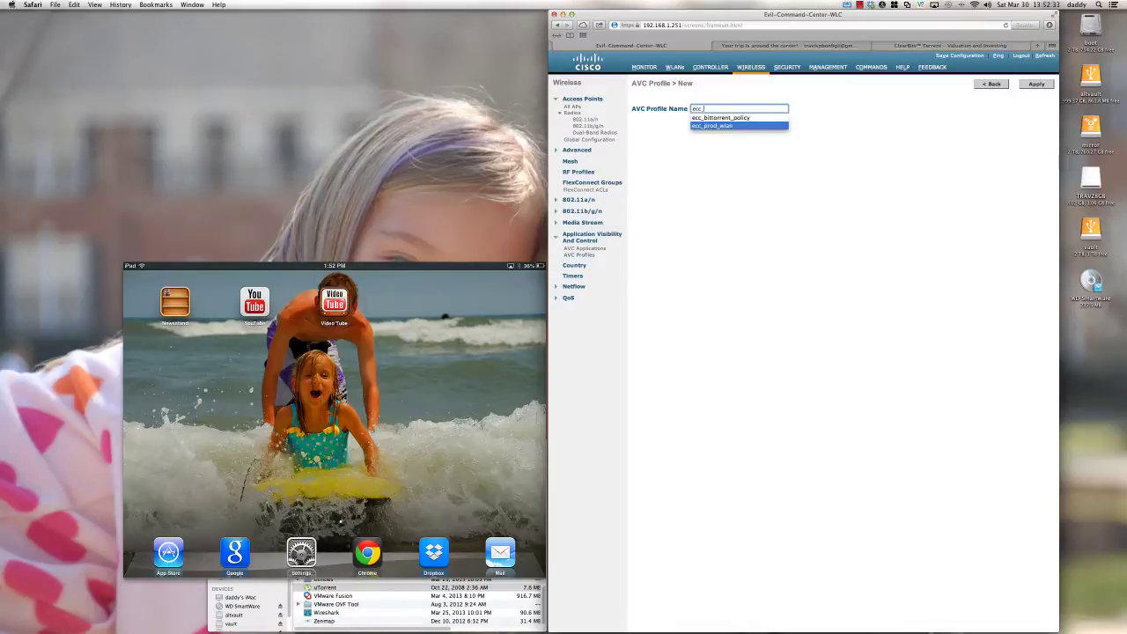
text(prod_wlc)
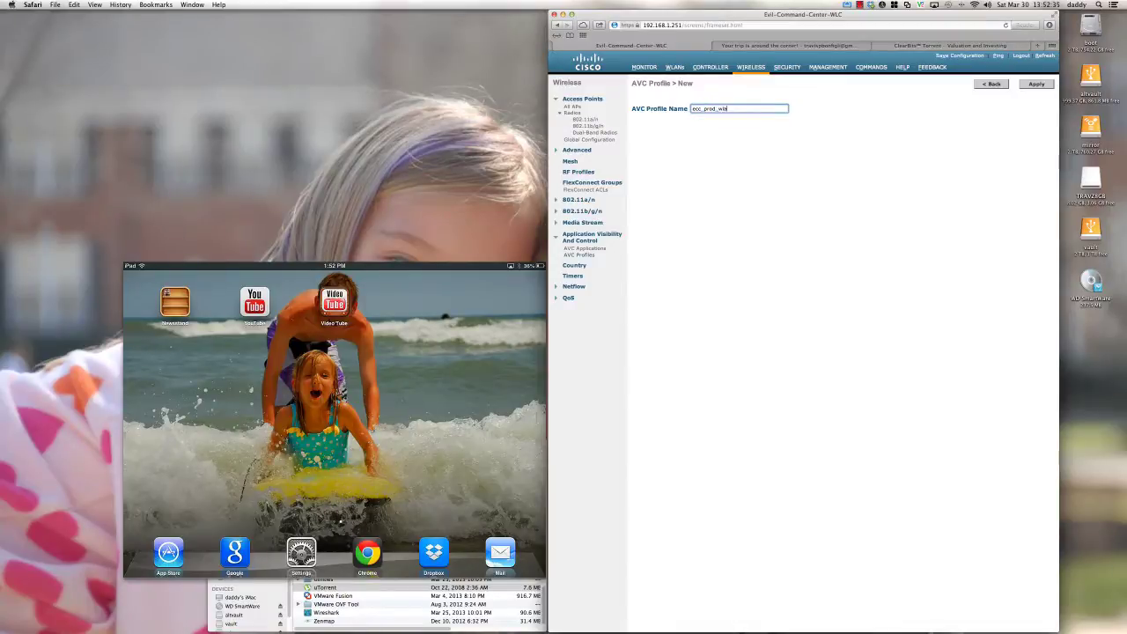
text(n_policy)
click(1036, 84)
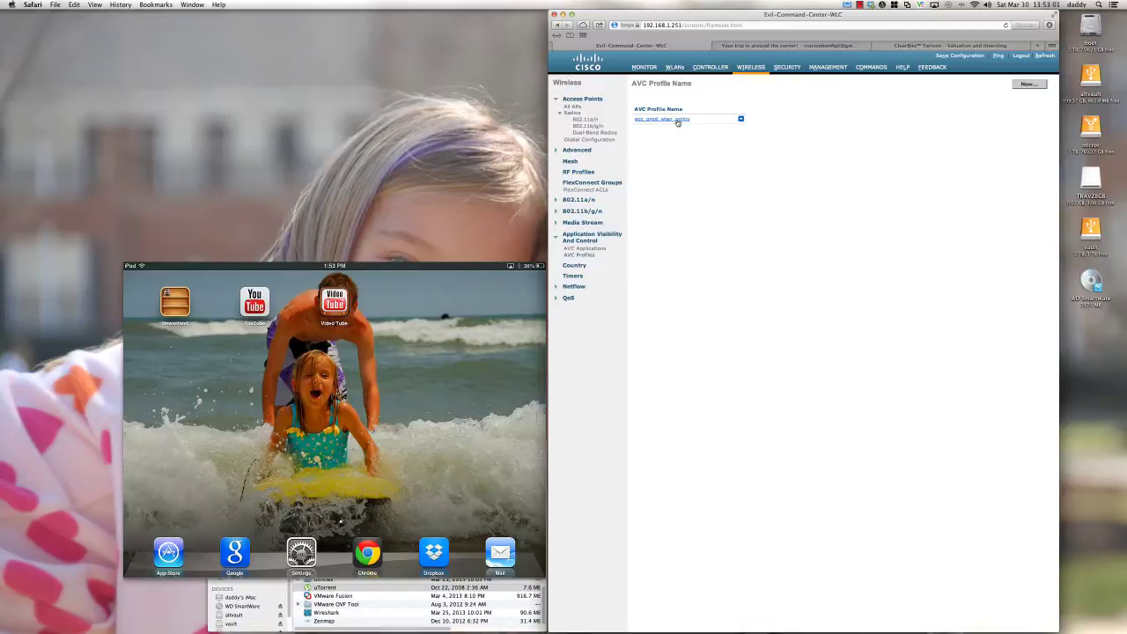
Add a rule to ecc_prod_wlan_policy that drops the bittorrent application in the file-sharing group.
click(678, 120)
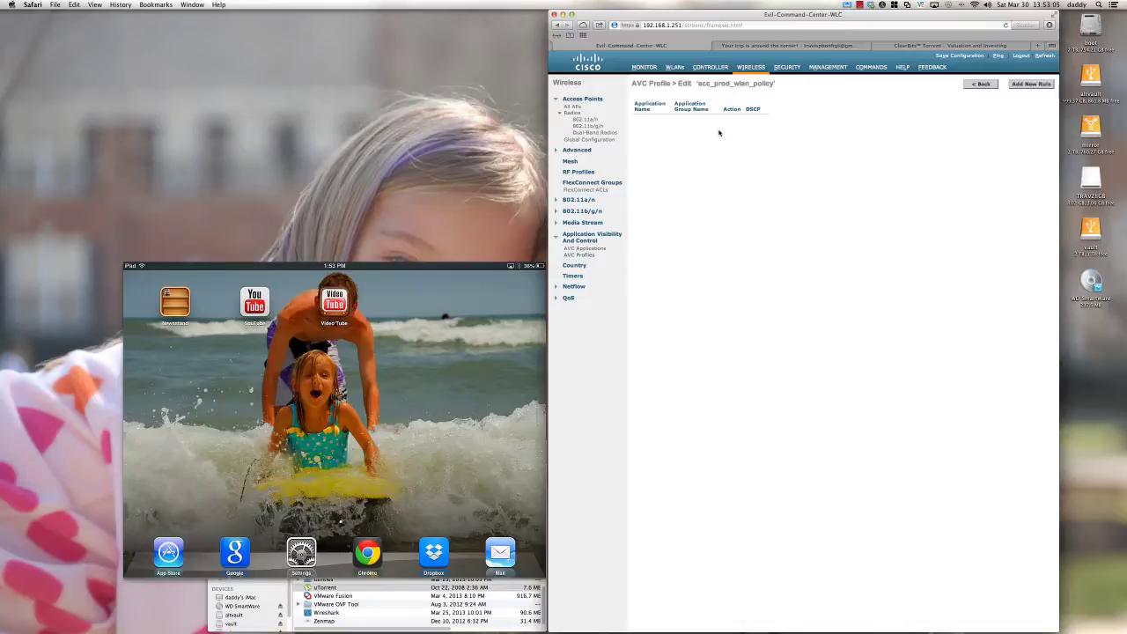
click(1034, 86)
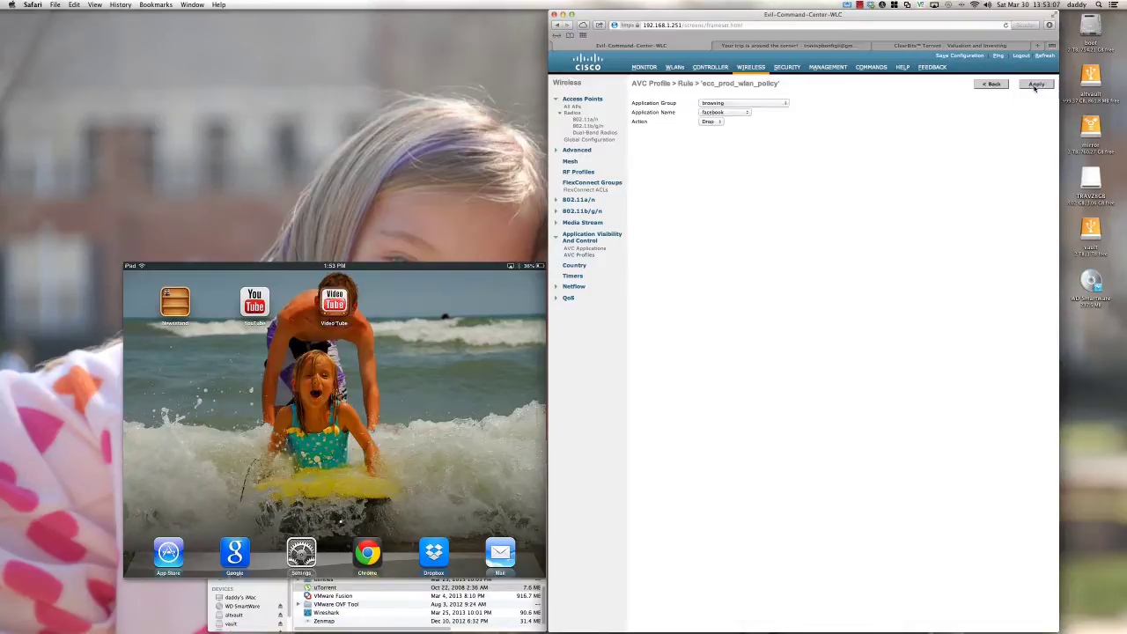
click(767, 104)
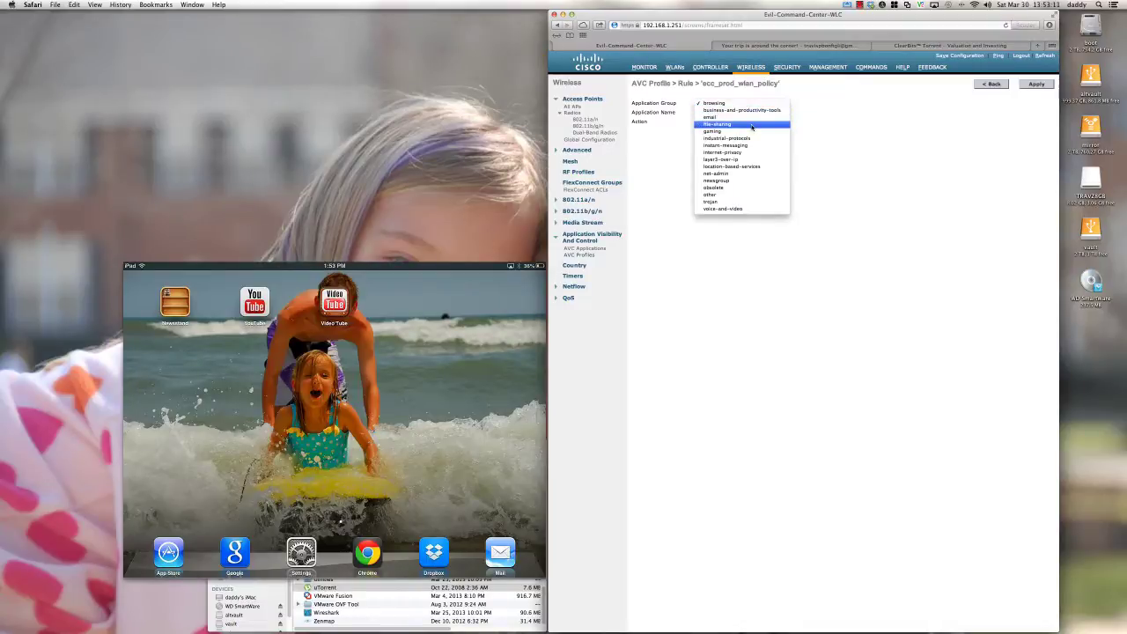
click(752, 128)
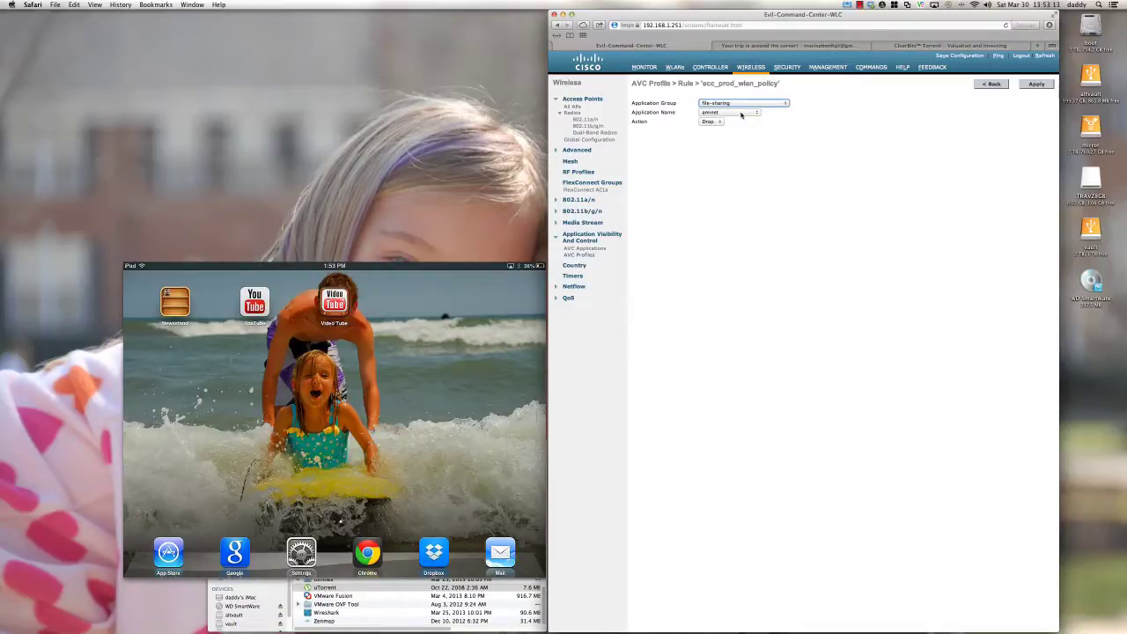
click(742, 113)
click(740, 147)
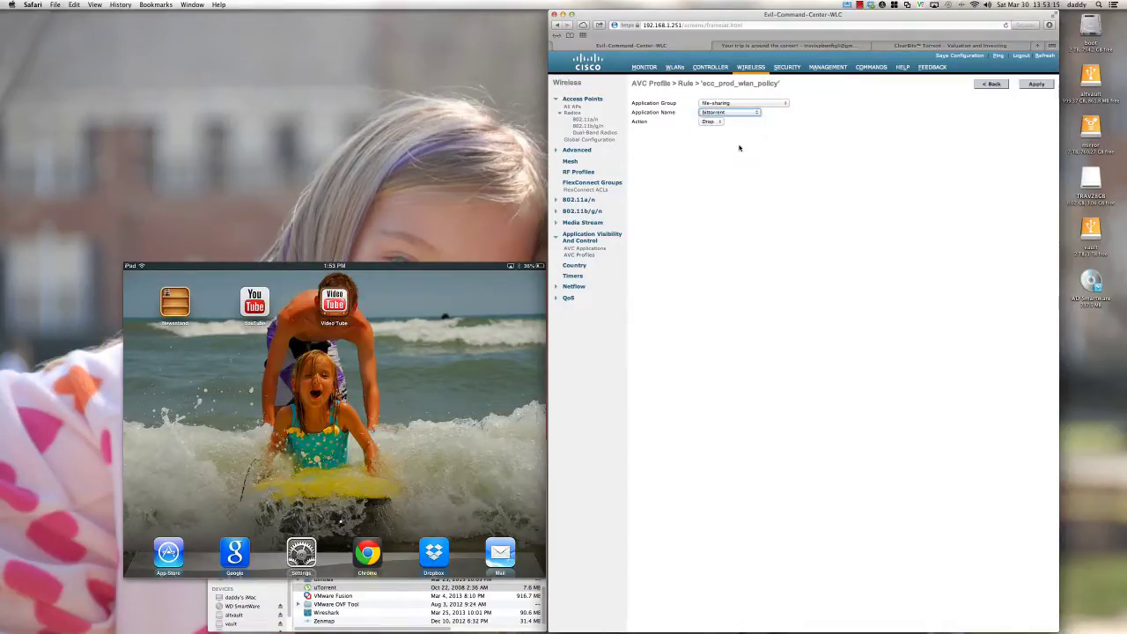
click(708, 122)
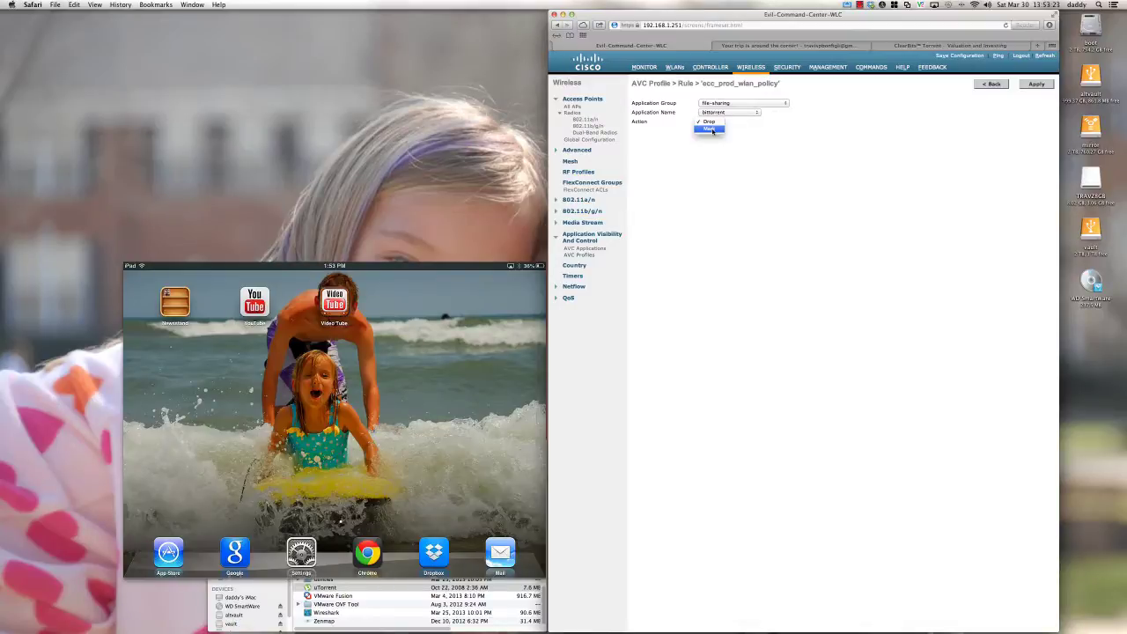
click(709, 121)
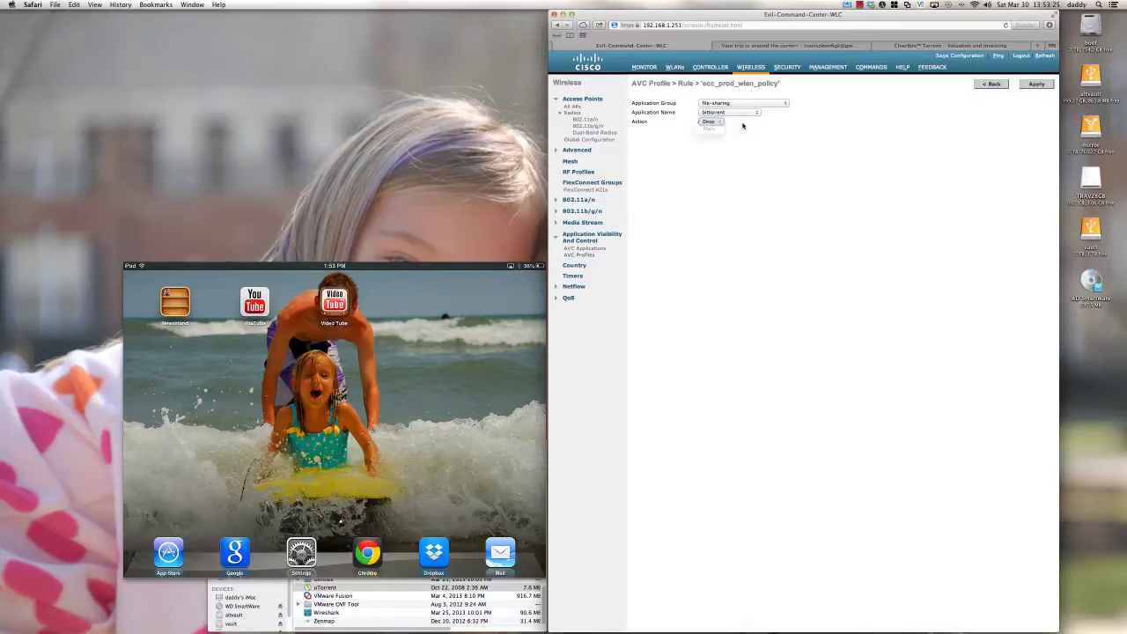
click(1035, 84)
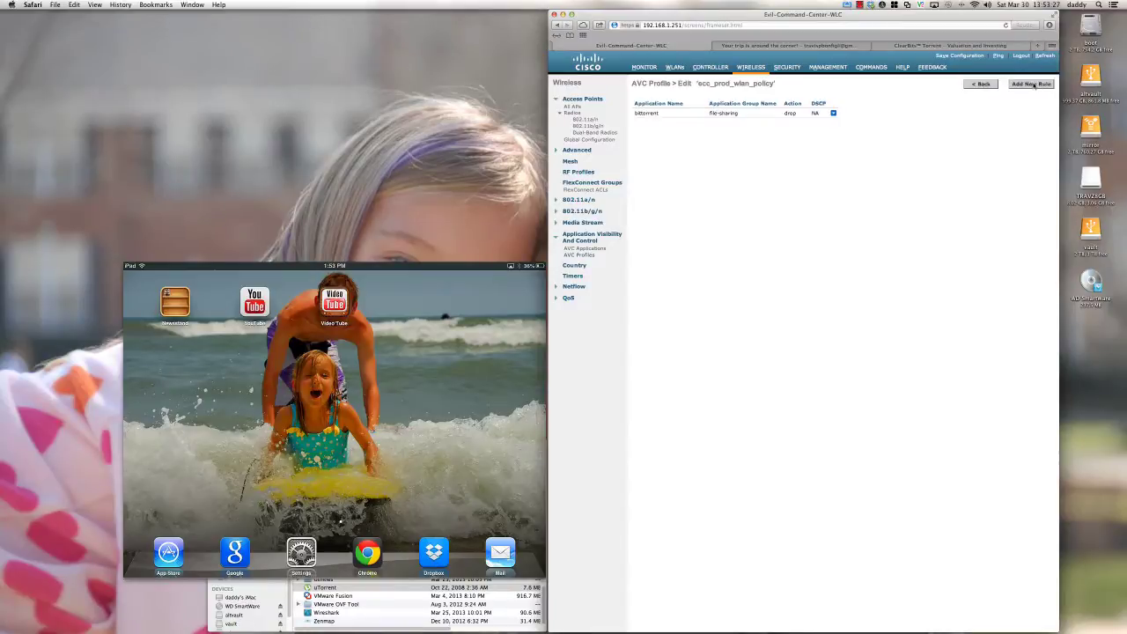
Add a rule to ecc_prod_wlan_policy that drops the youtube application in the voice-and-video group.
click(1028, 83)
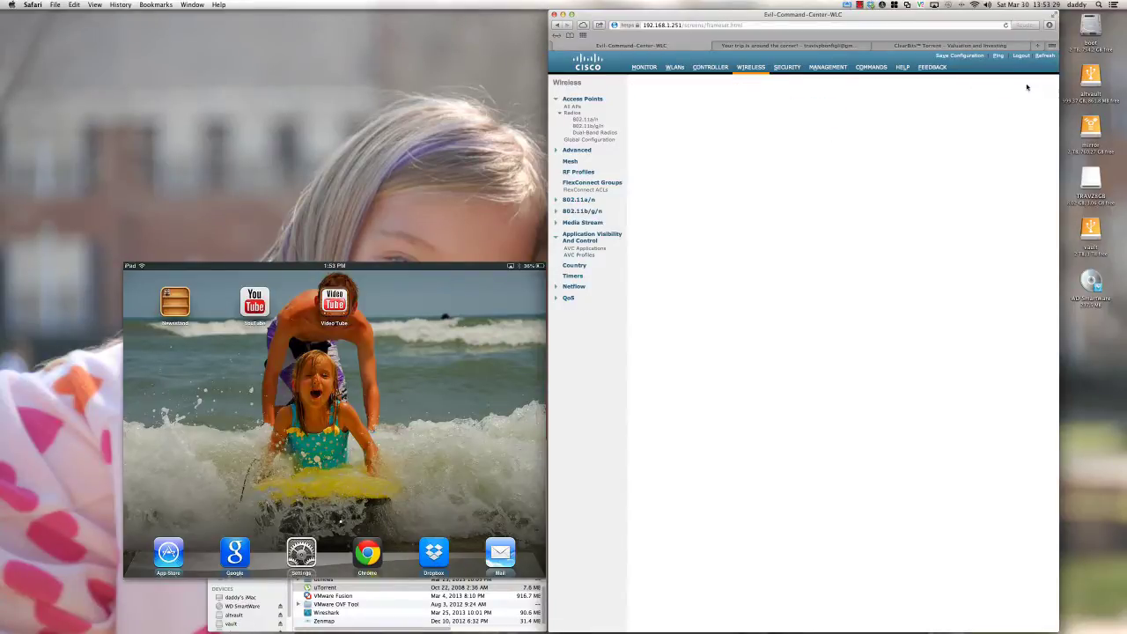
click(724, 103)
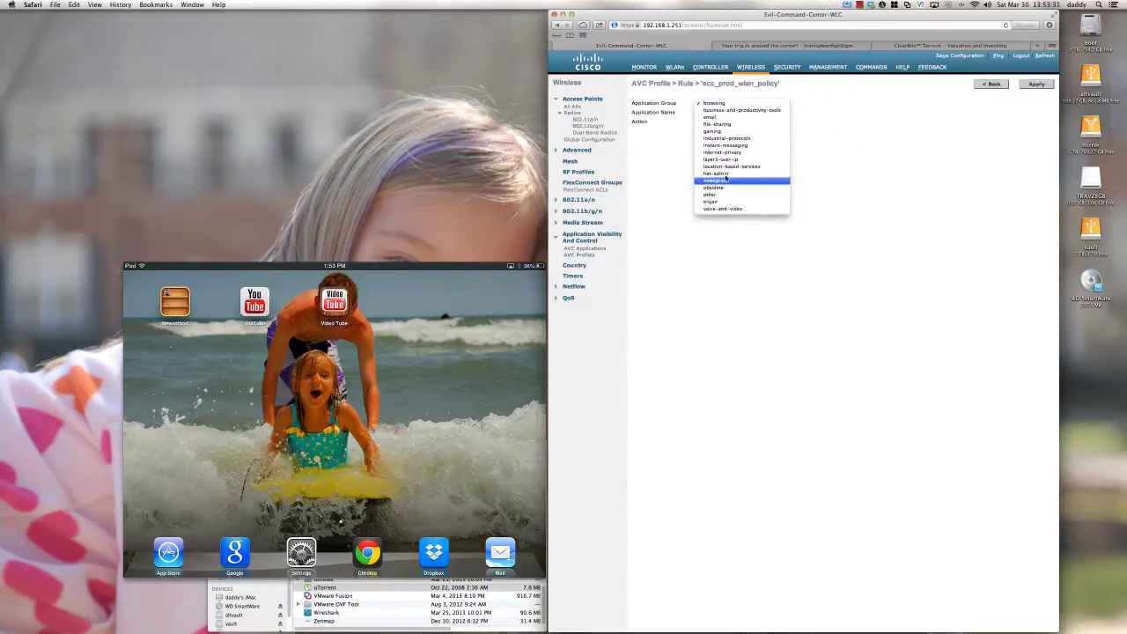
click(734, 209)
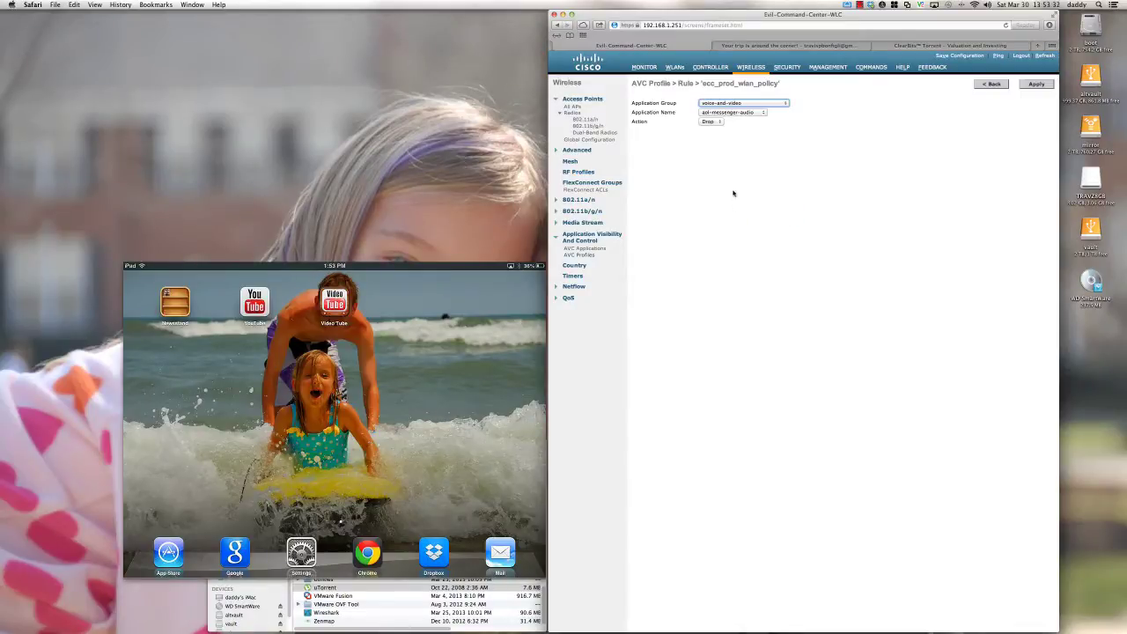
click(735, 115)
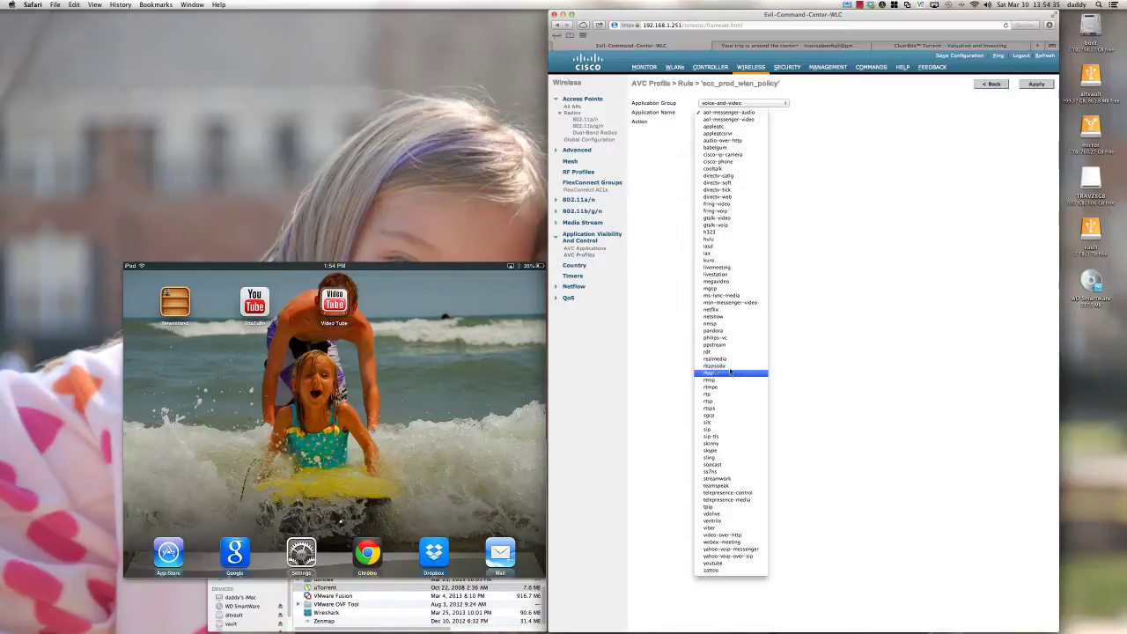
click(717, 564)
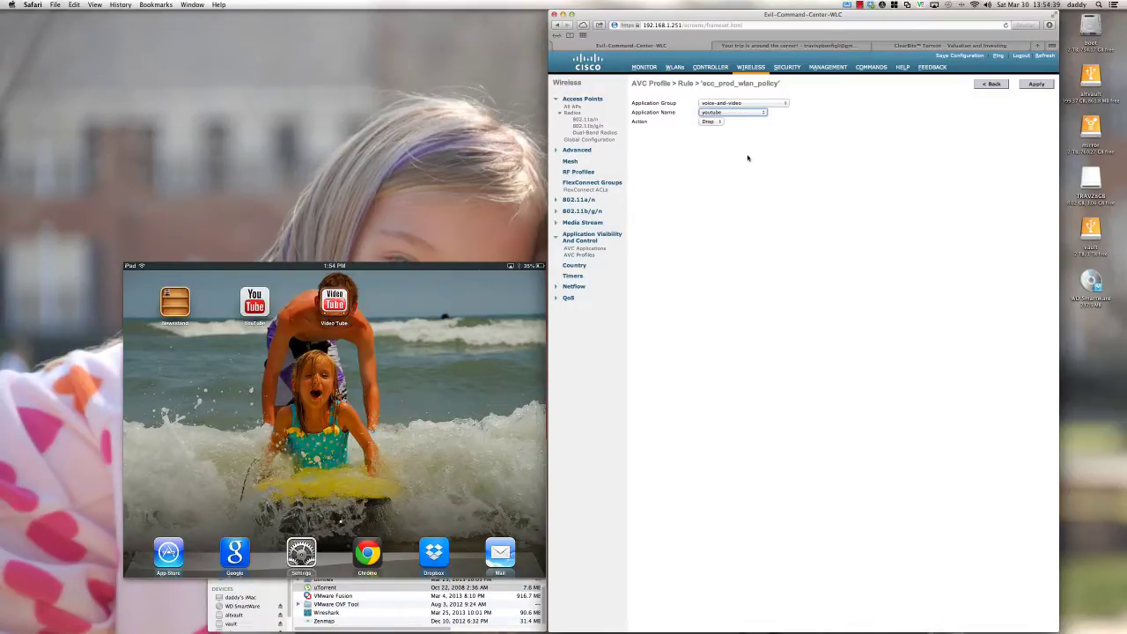
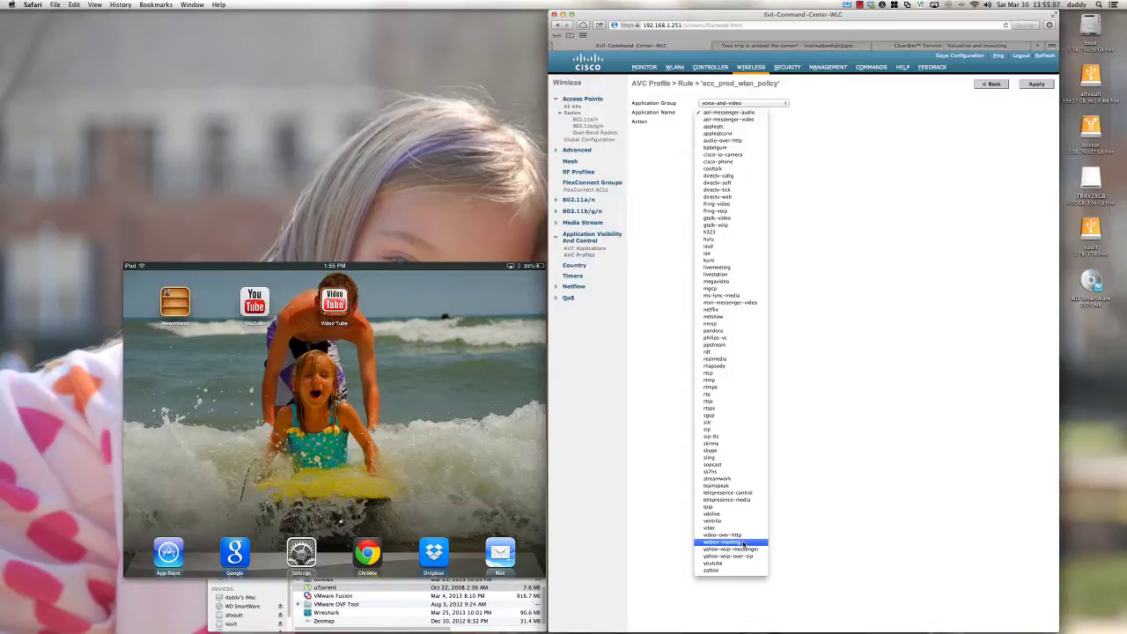
Add a rule that marks webex-meeting in the voice-and-video group with the Platinum (voice) DSCP setting.
click(743, 543)
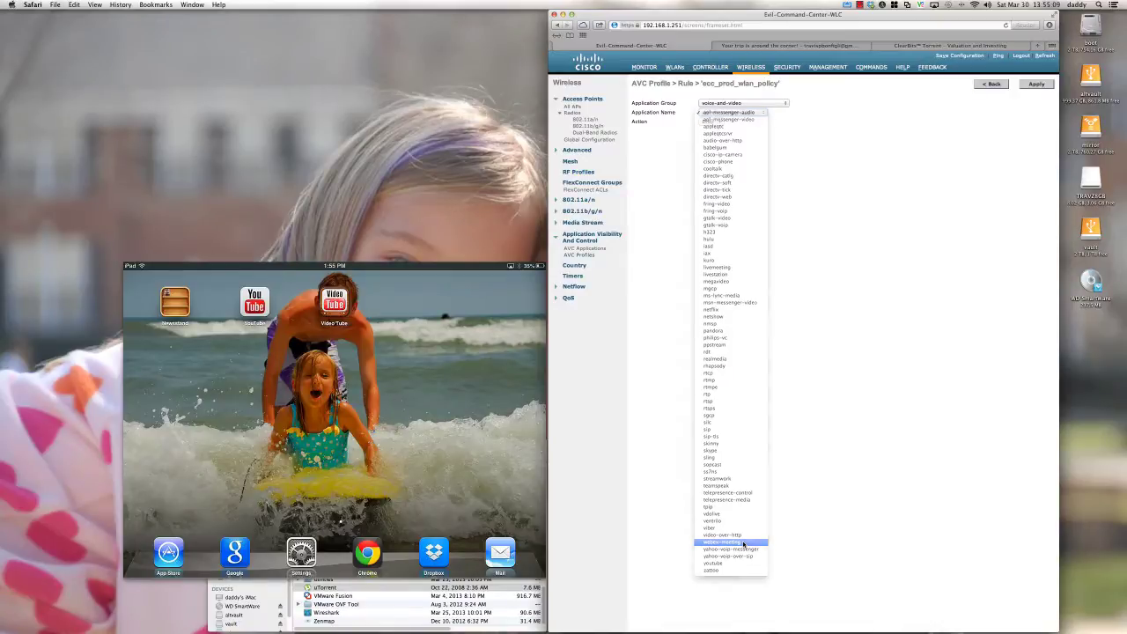
click(713, 123)
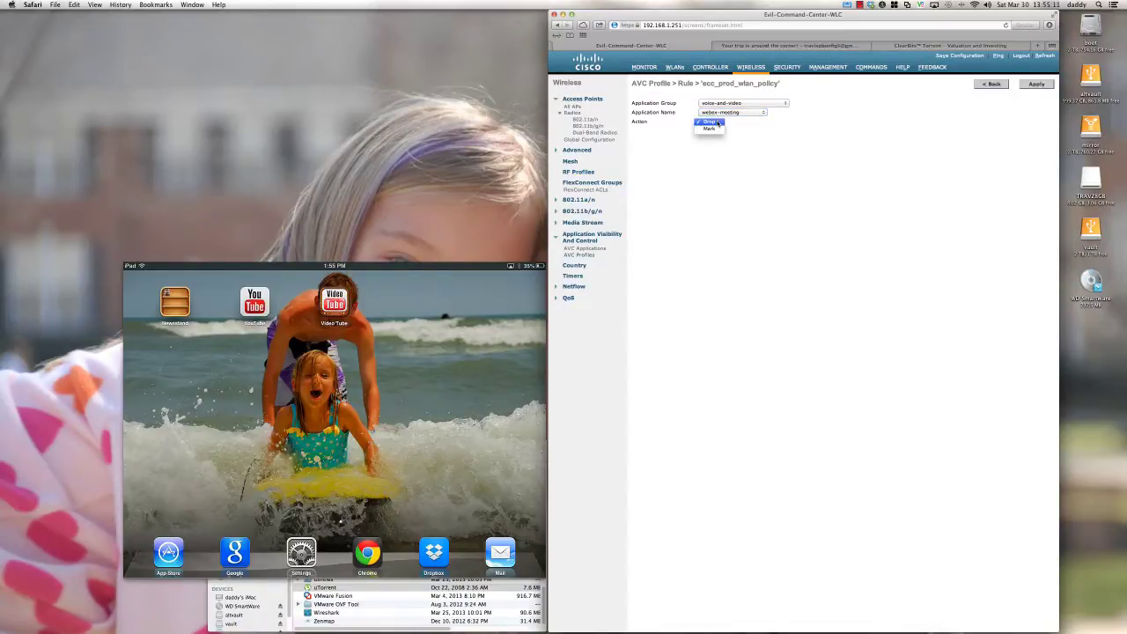
click(718, 131)
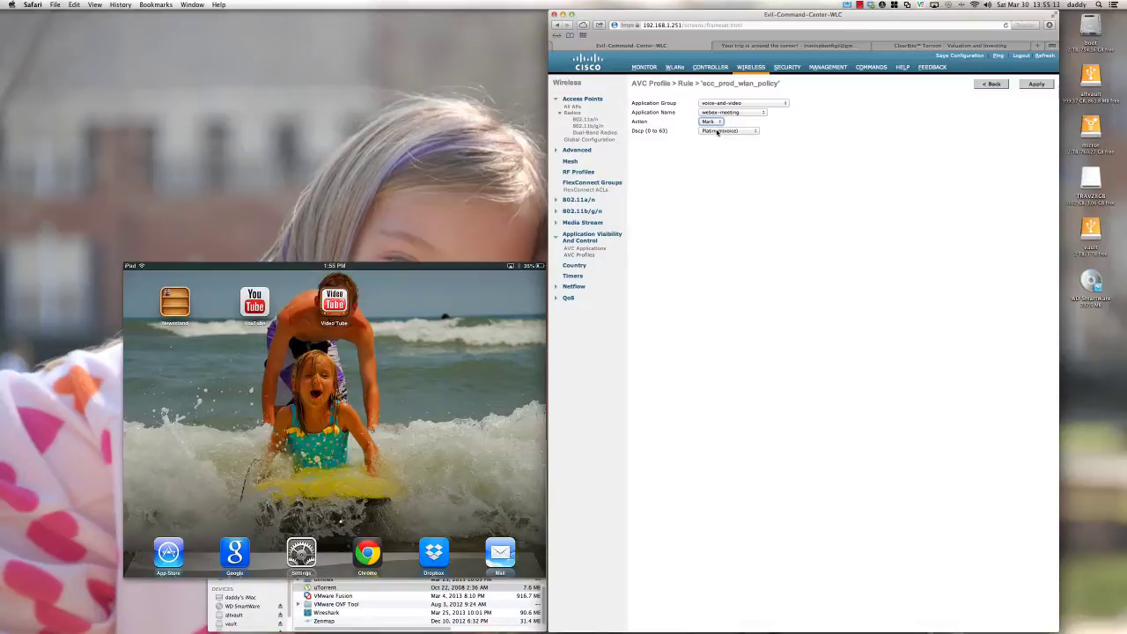
click(719, 130)
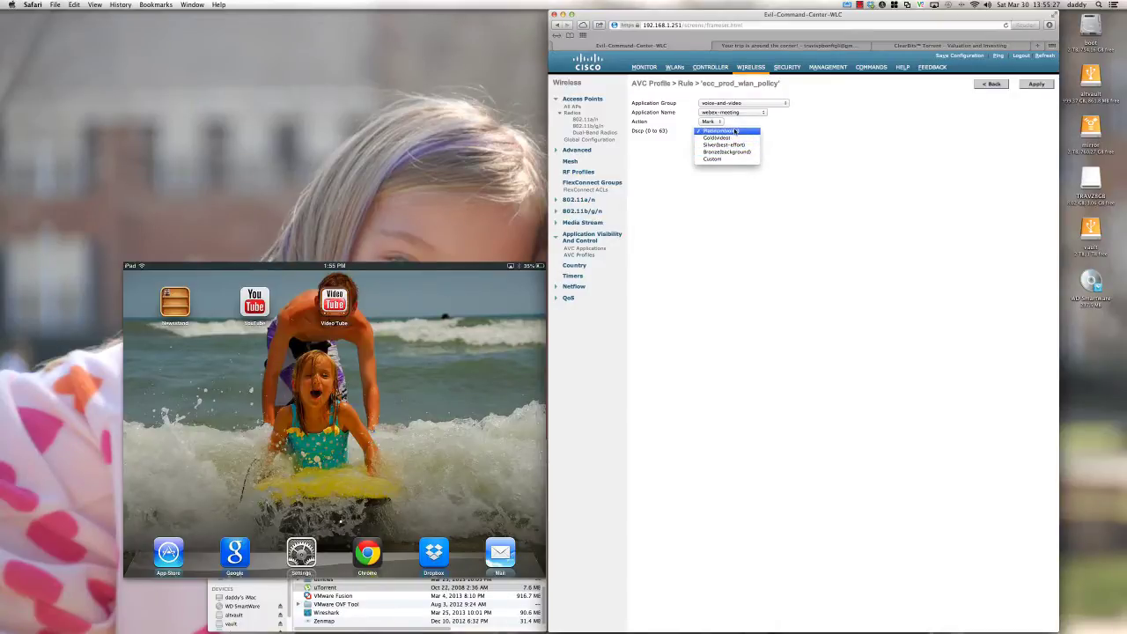
click(729, 130)
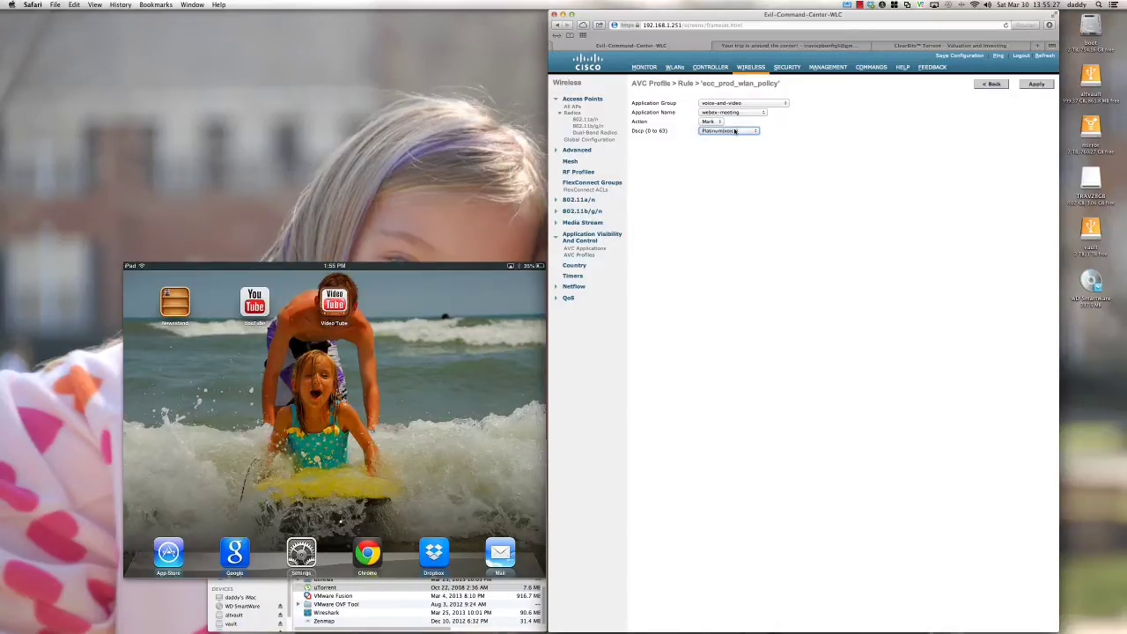
click(1034, 84)
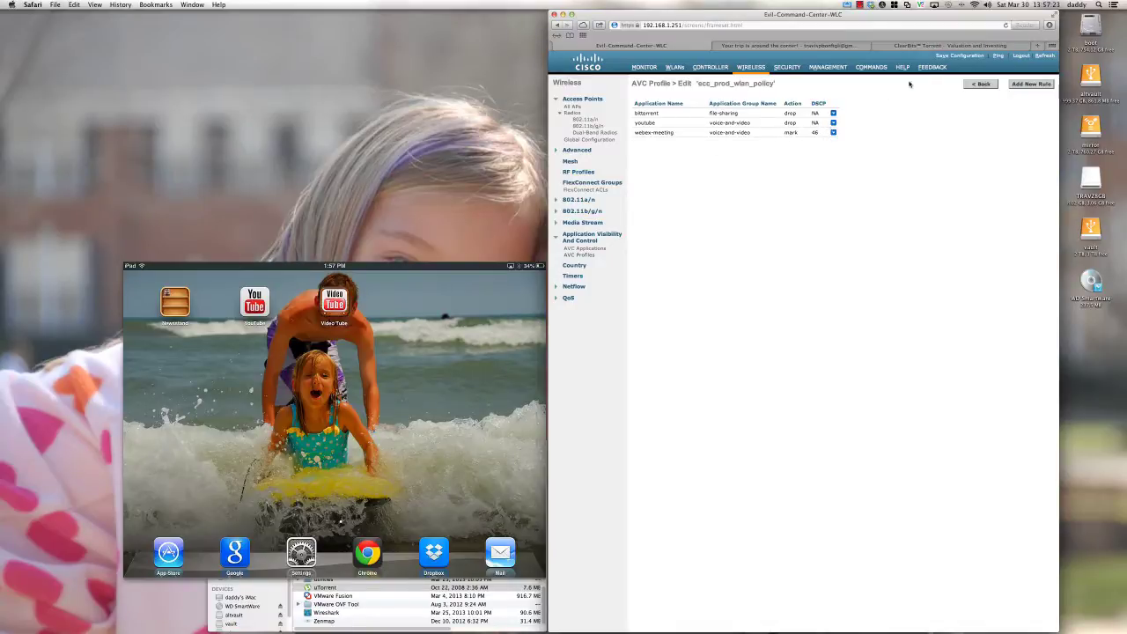
Save the controller configuration to flash and confirm it.
click(959, 55)
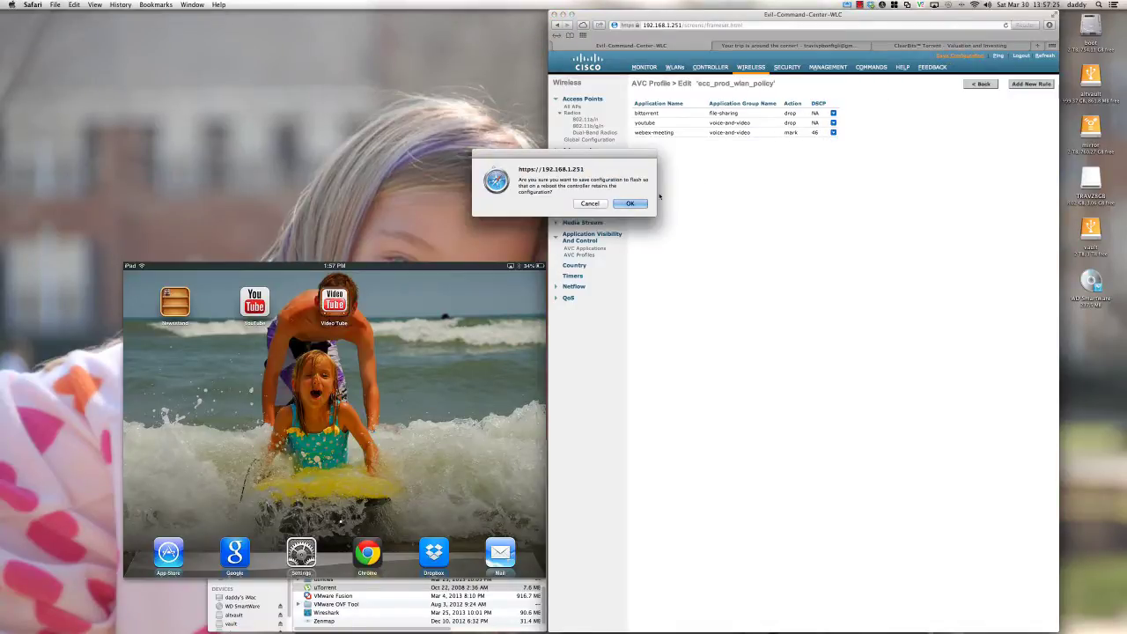
click(632, 204)
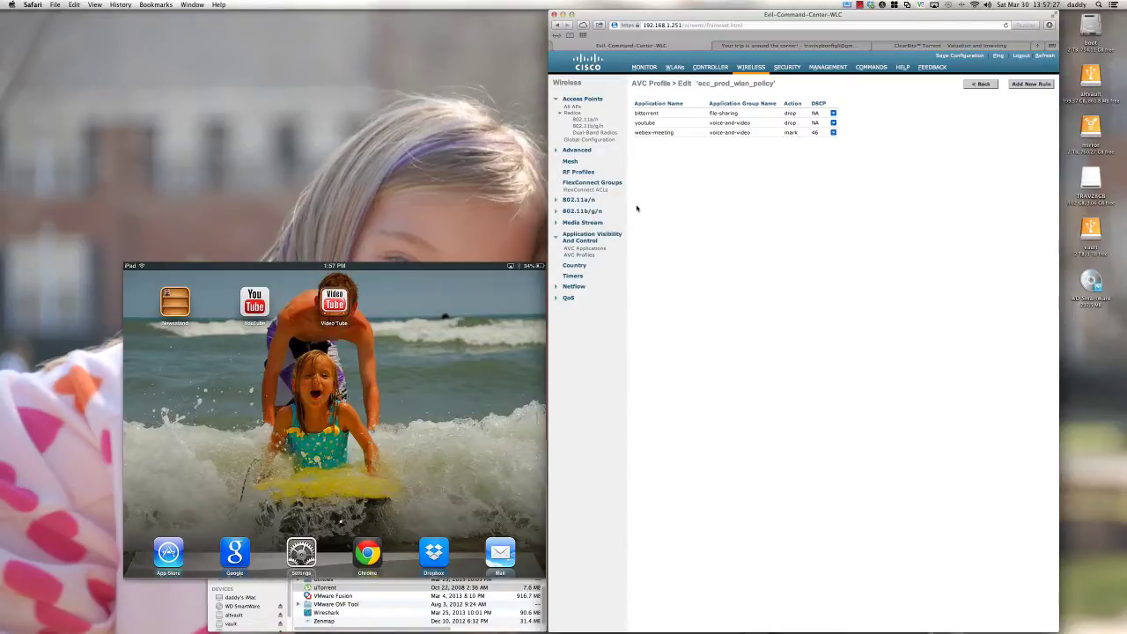
click(636, 206)
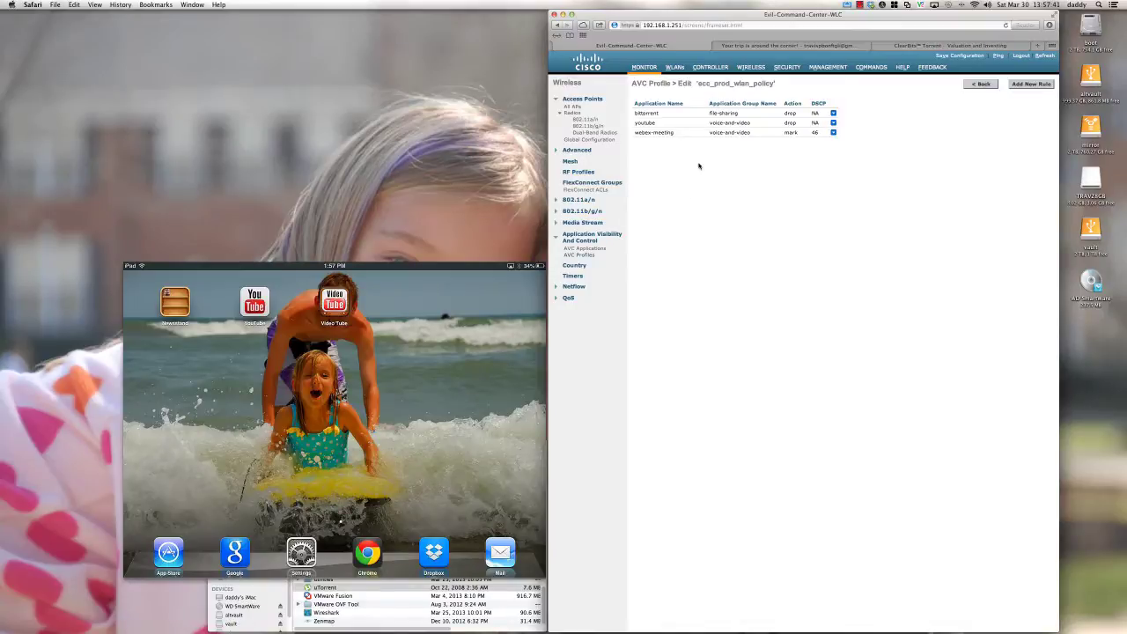
In the ReservoirDogs WLAN's QoS settings, enable Application Visibility, assign the ecc_prod_wlan_policy AVC profile, and apply the change.
click(674, 69)
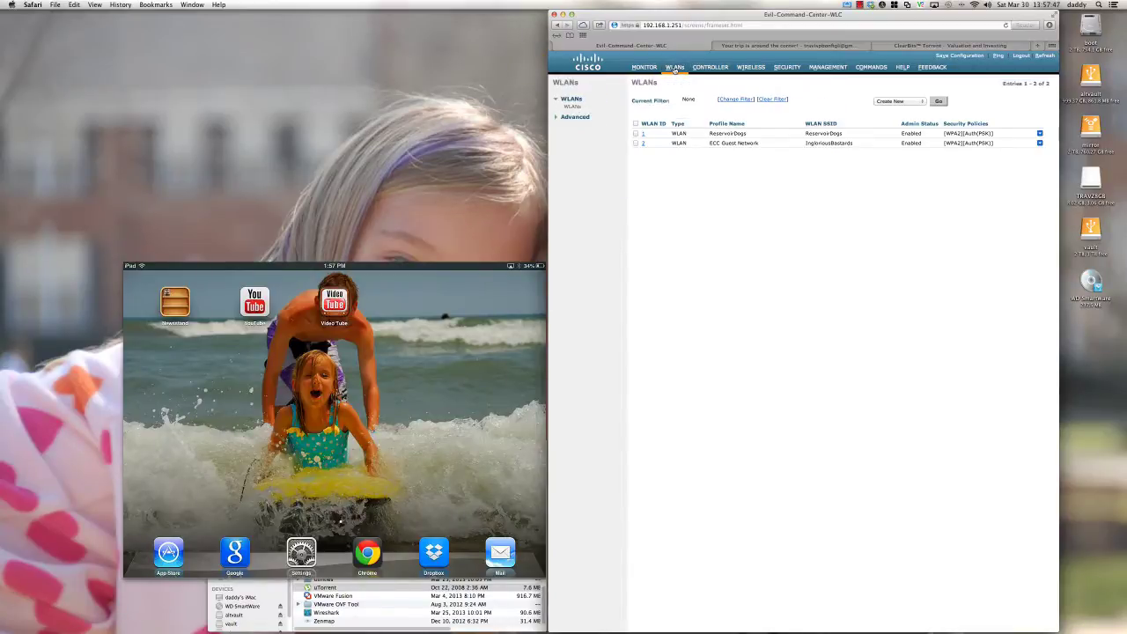
click(644, 134)
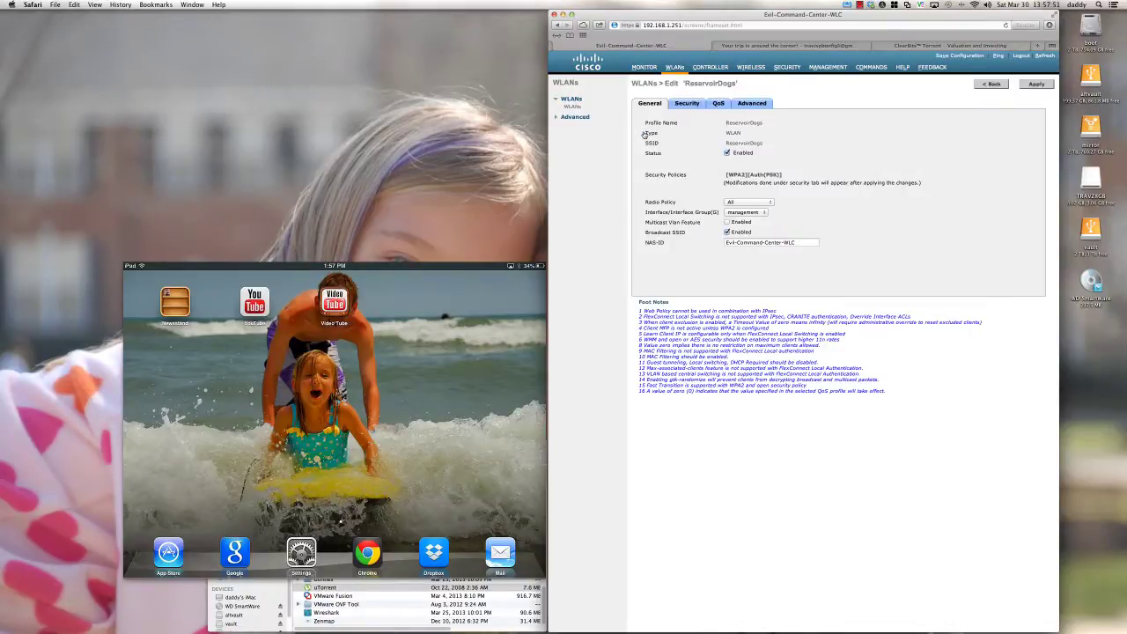
click(718, 104)
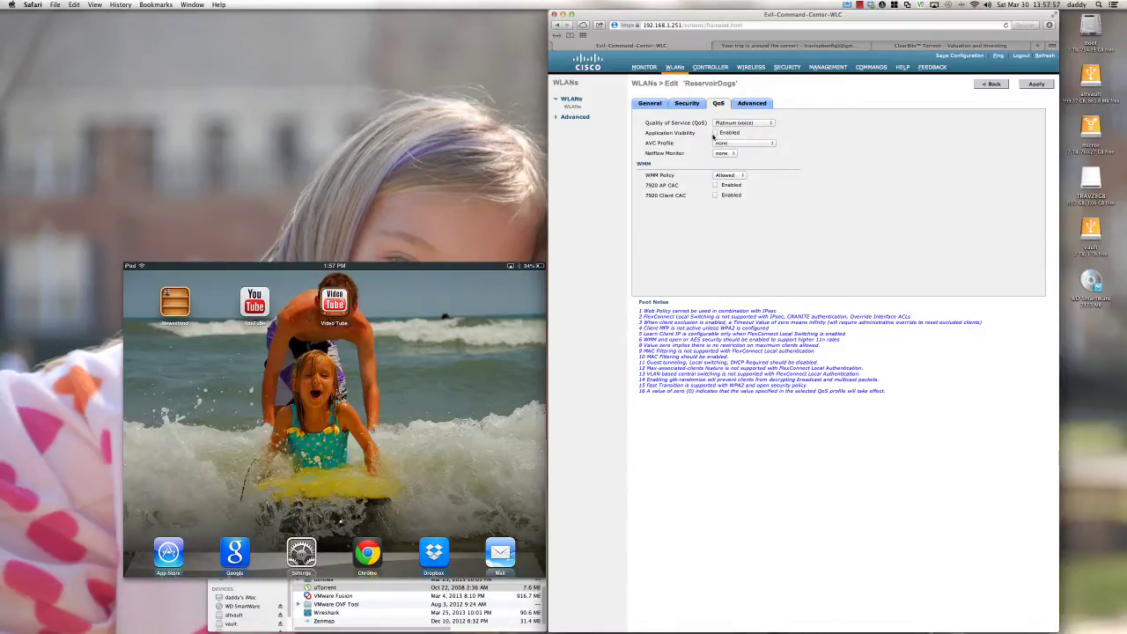
click(715, 133)
click(751, 144)
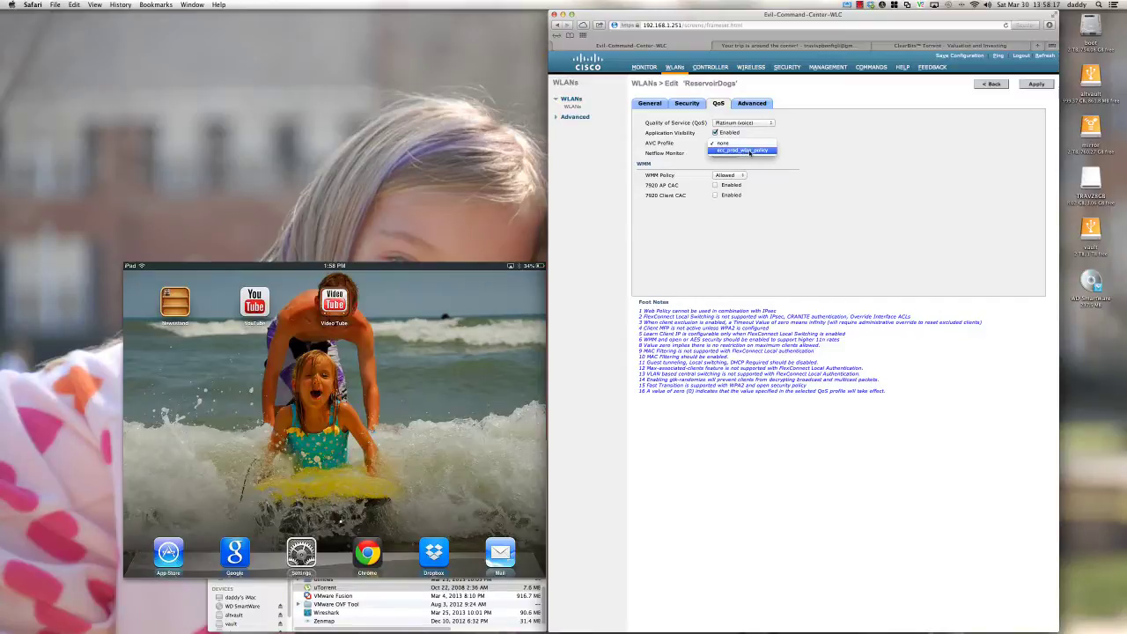
click(750, 150)
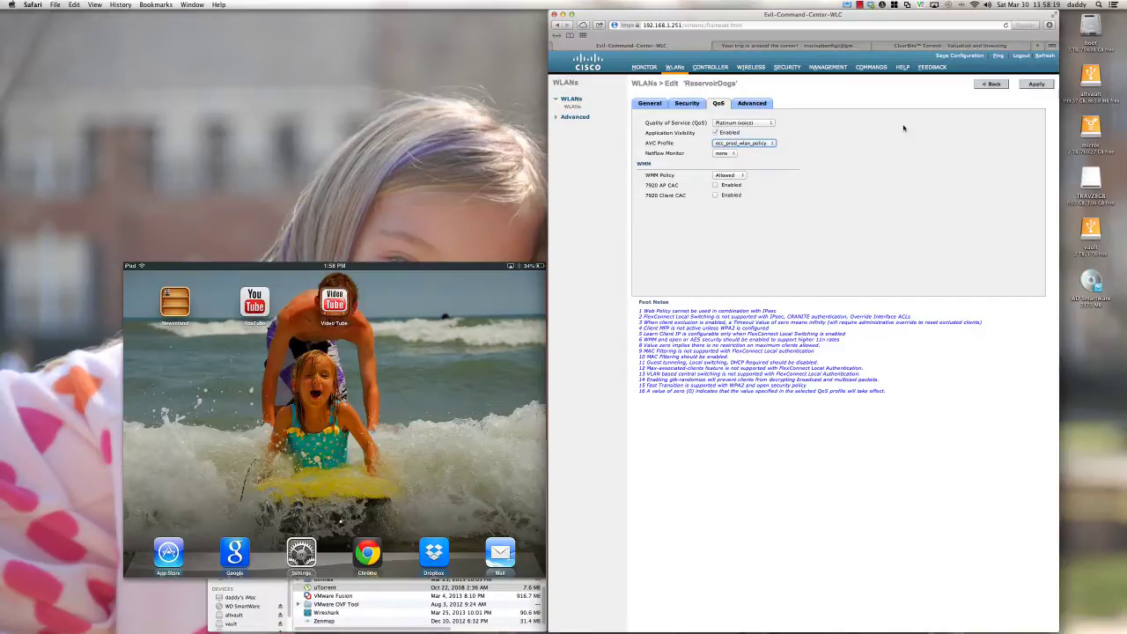
click(1037, 84)
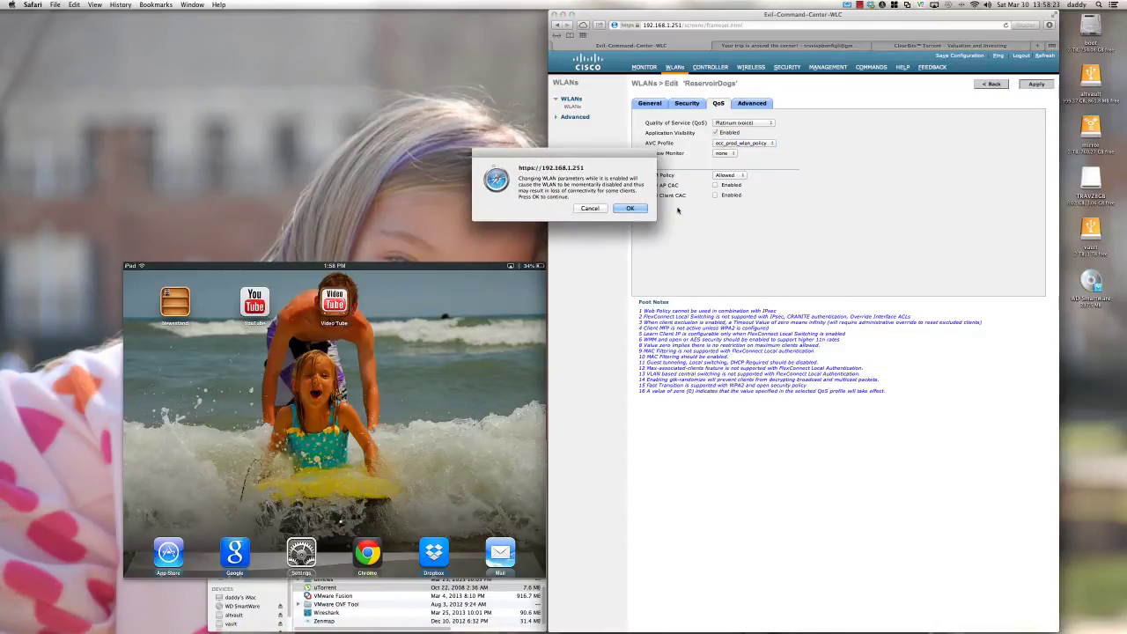
click(631, 208)
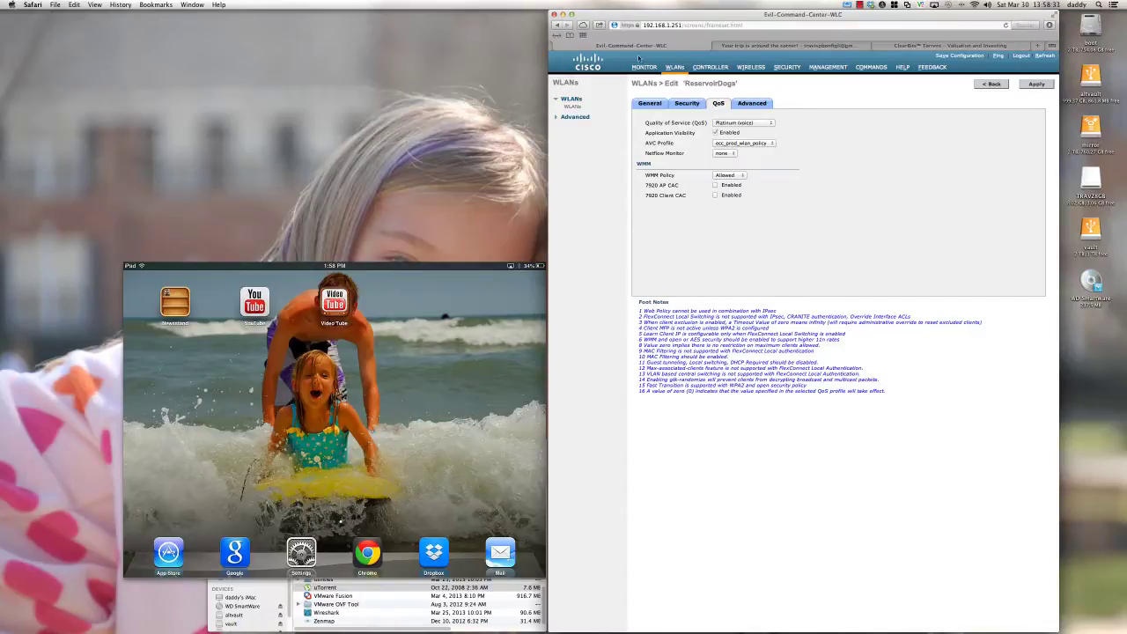
Check the AVC profile assignment in the ReservoirDogs WLAN's QoS settings and return to the controller's monitoring summary.
click(707, 71)
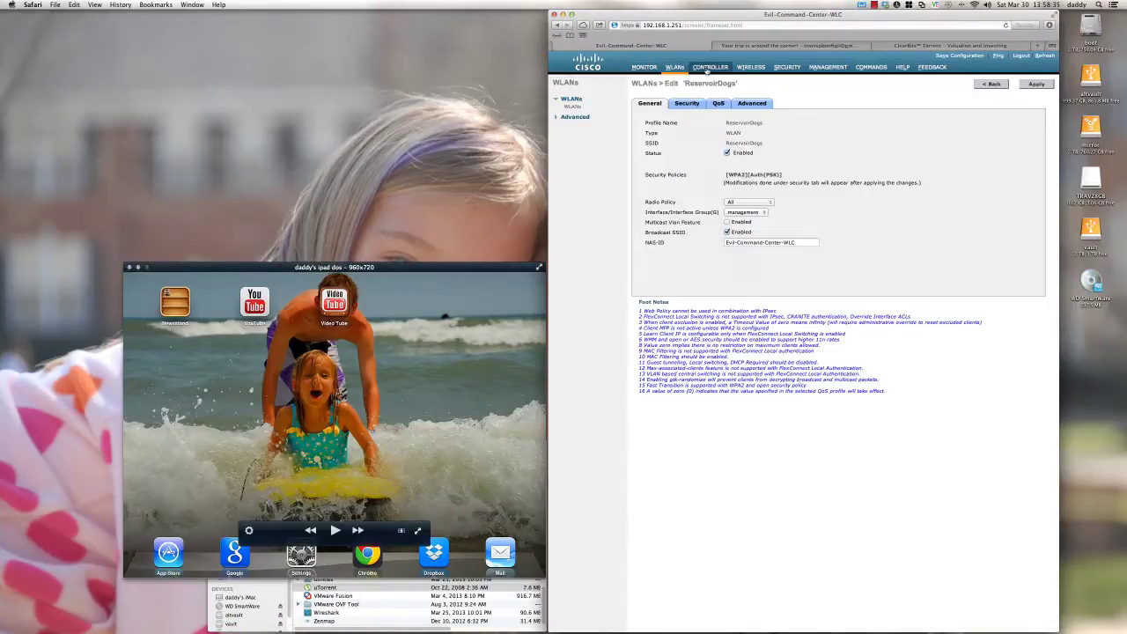
click(651, 70)
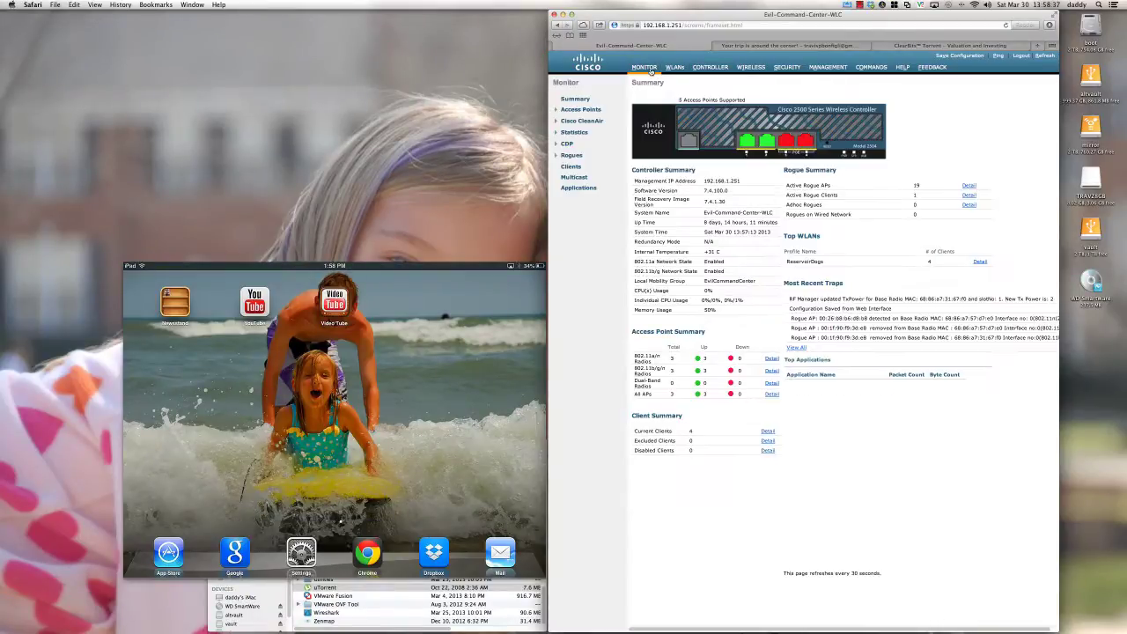
click(676, 69)
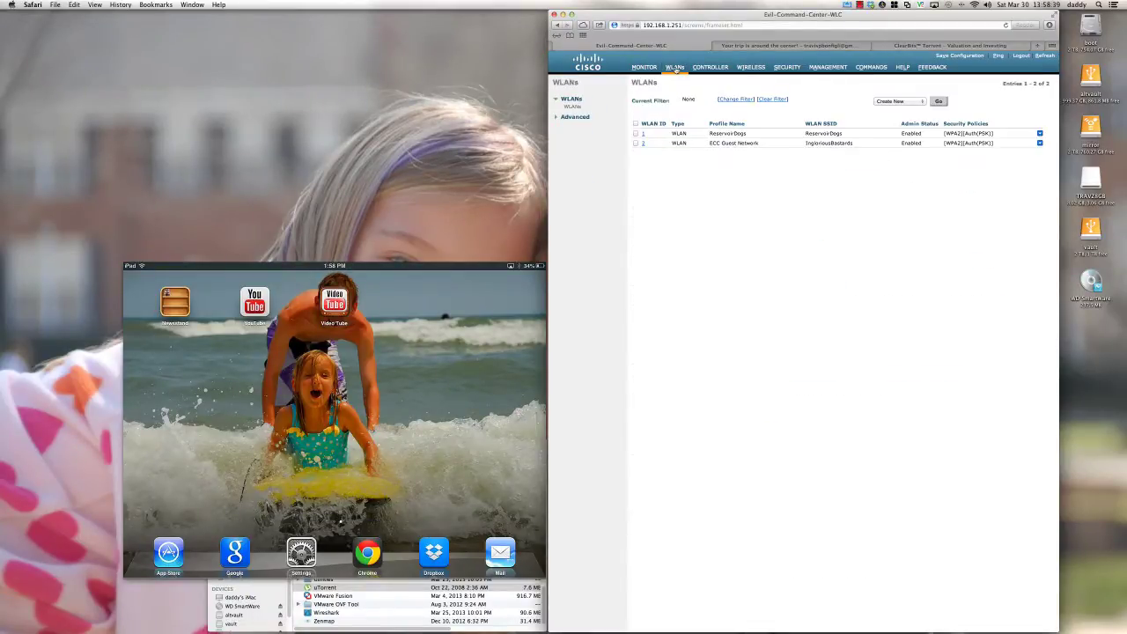
click(644, 135)
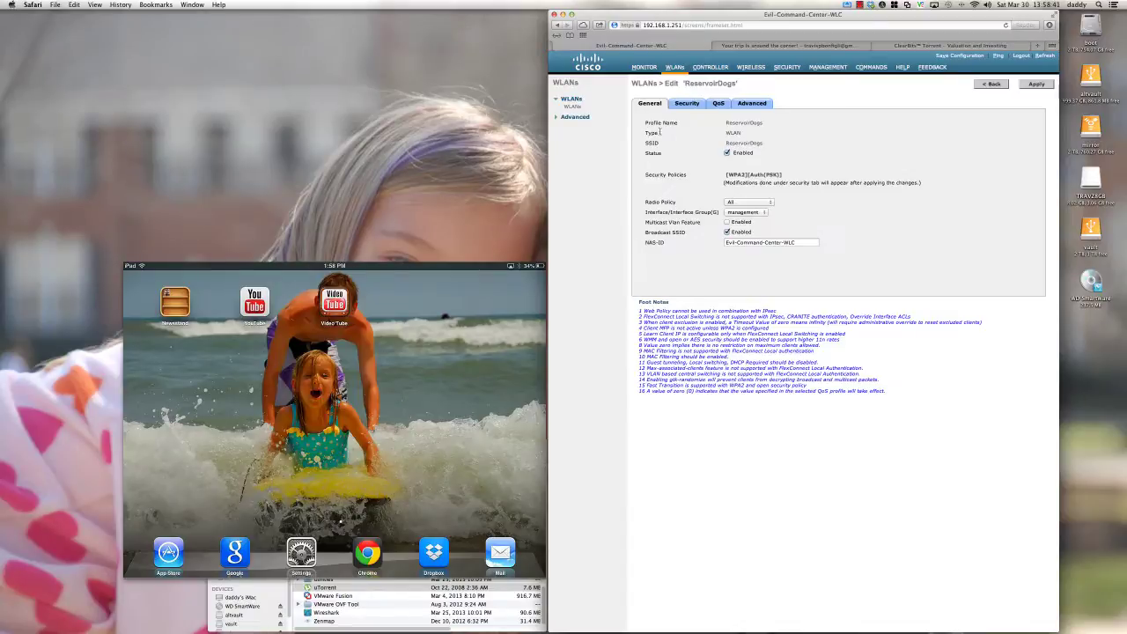
click(717, 105)
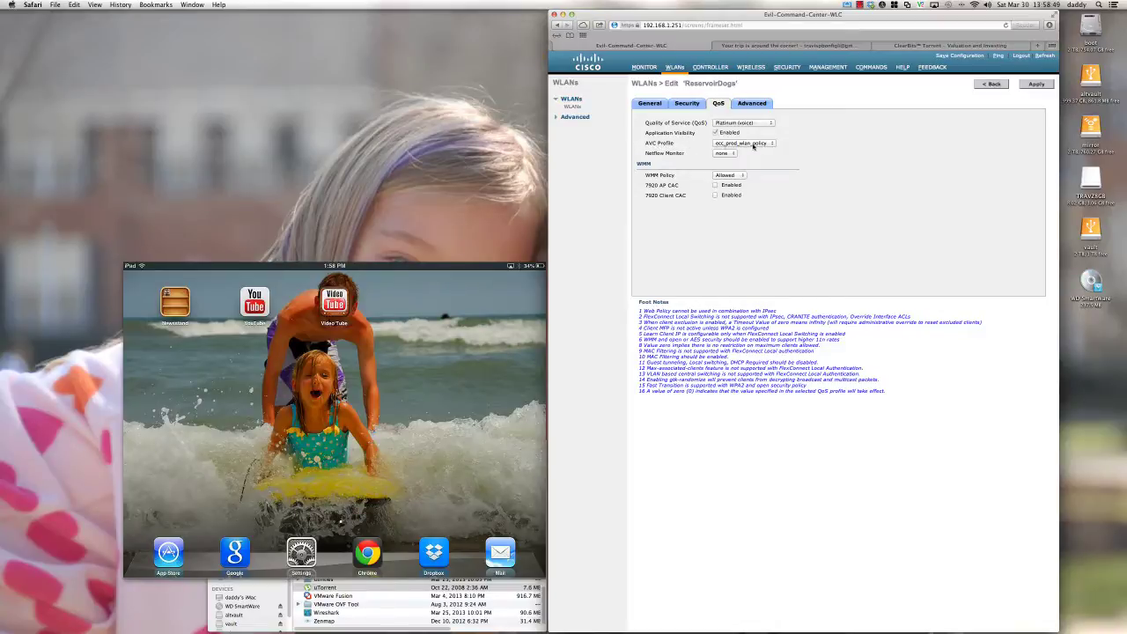
click(648, 68)
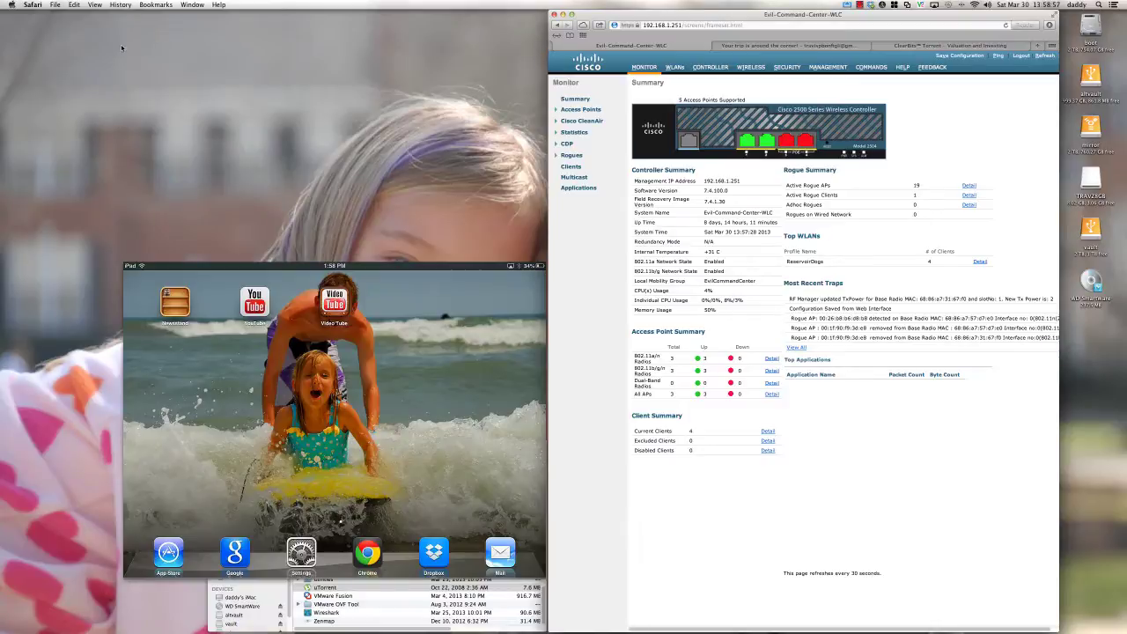
Launch µTorrent to add a torrent by URL, and copy the "Richard Stallman in London" torrent link from ClearBits in Safari.
double_click(325, 588)
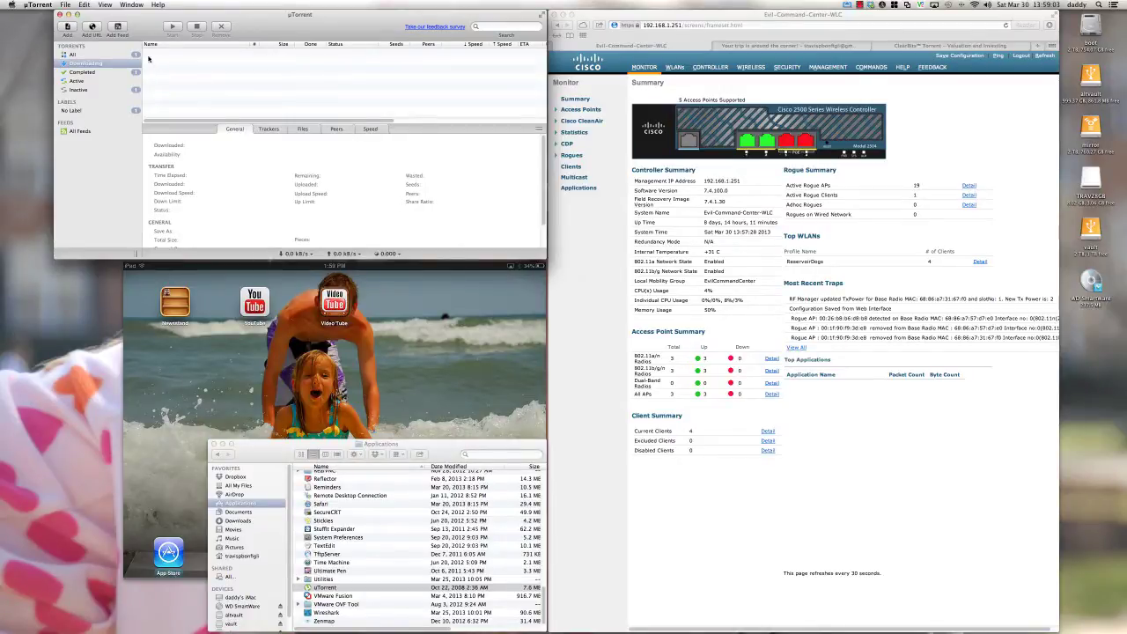
click(91, 26)
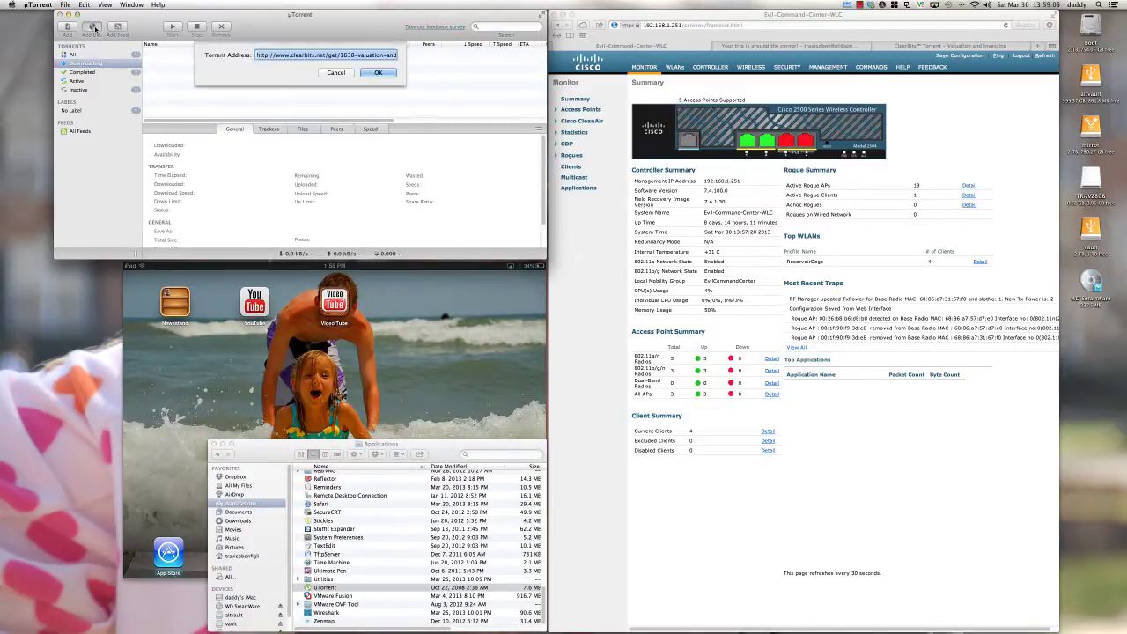
click(903, 47)
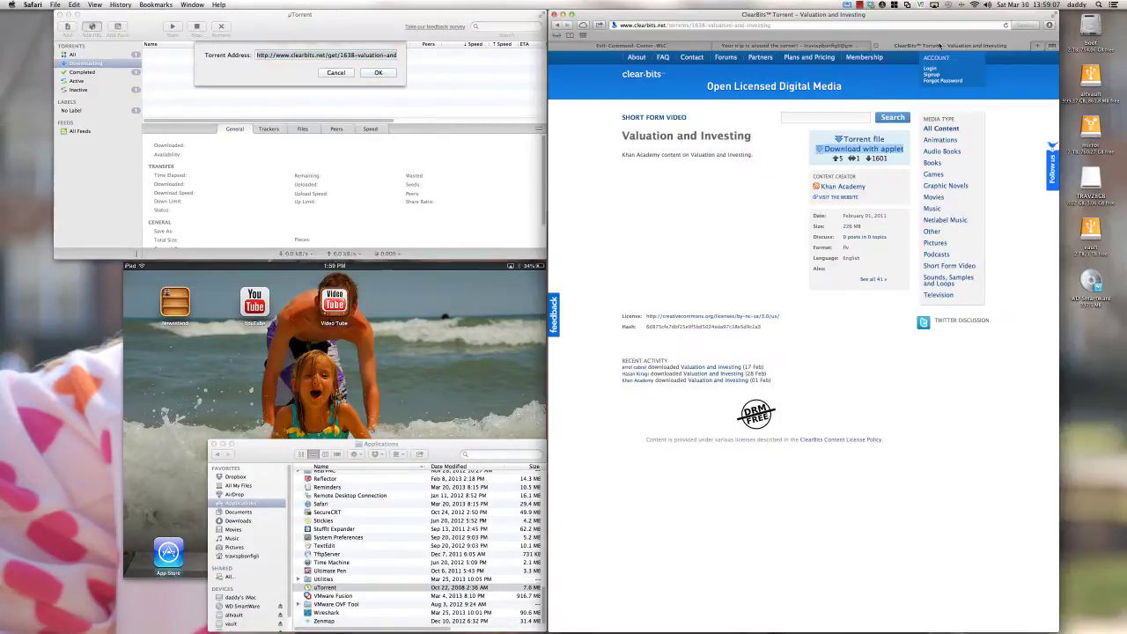
click(556, 25)
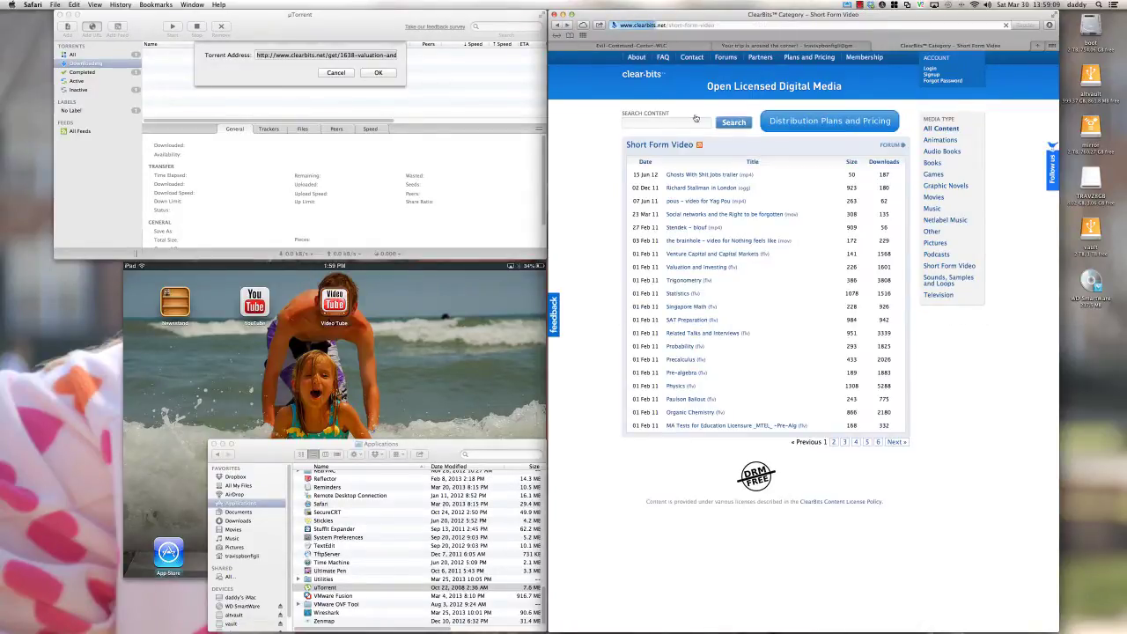
click(687, 187)
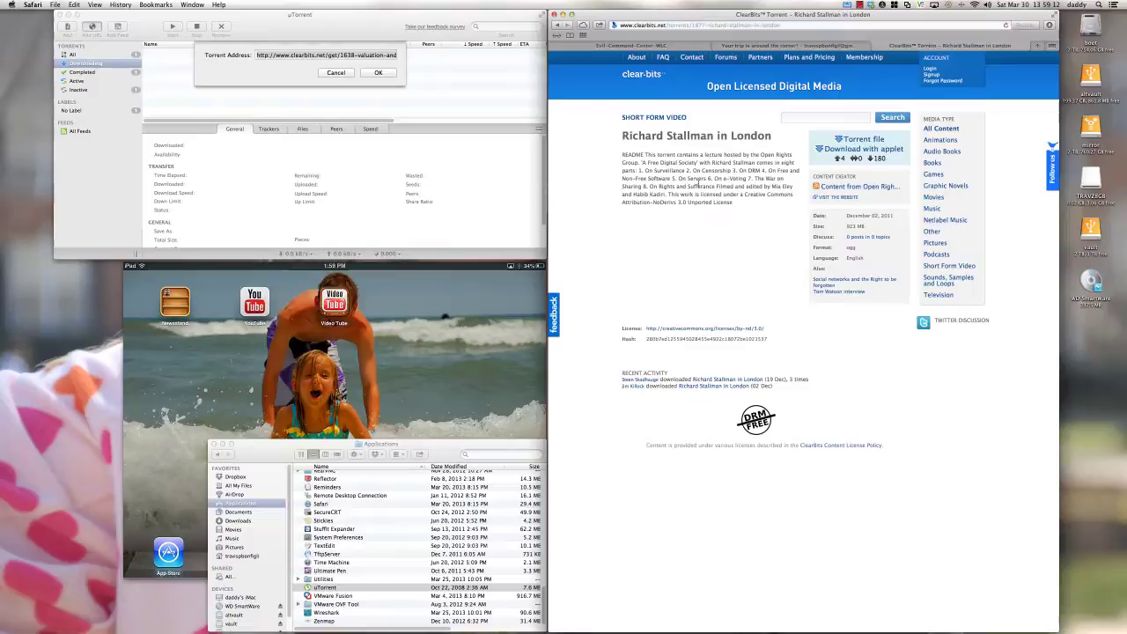
right_click(849, 152)
click(881, 216)
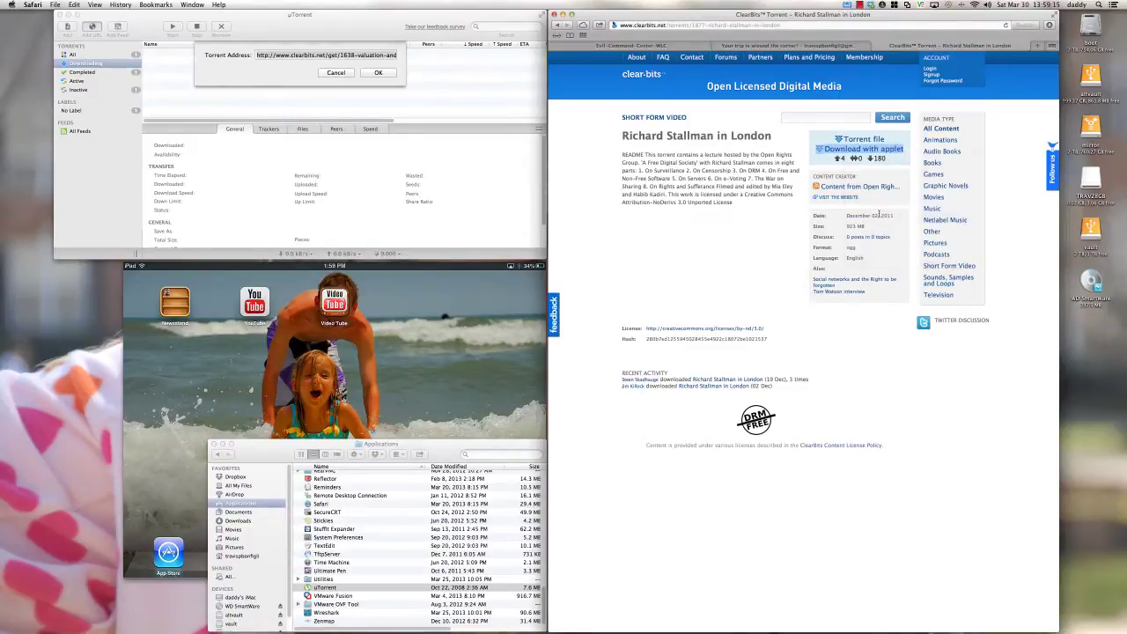
In µTorrent, replace the torrent address with the copied ClearBits link and add the torrent with all its files to the Downloads folder.
click(329, 55)
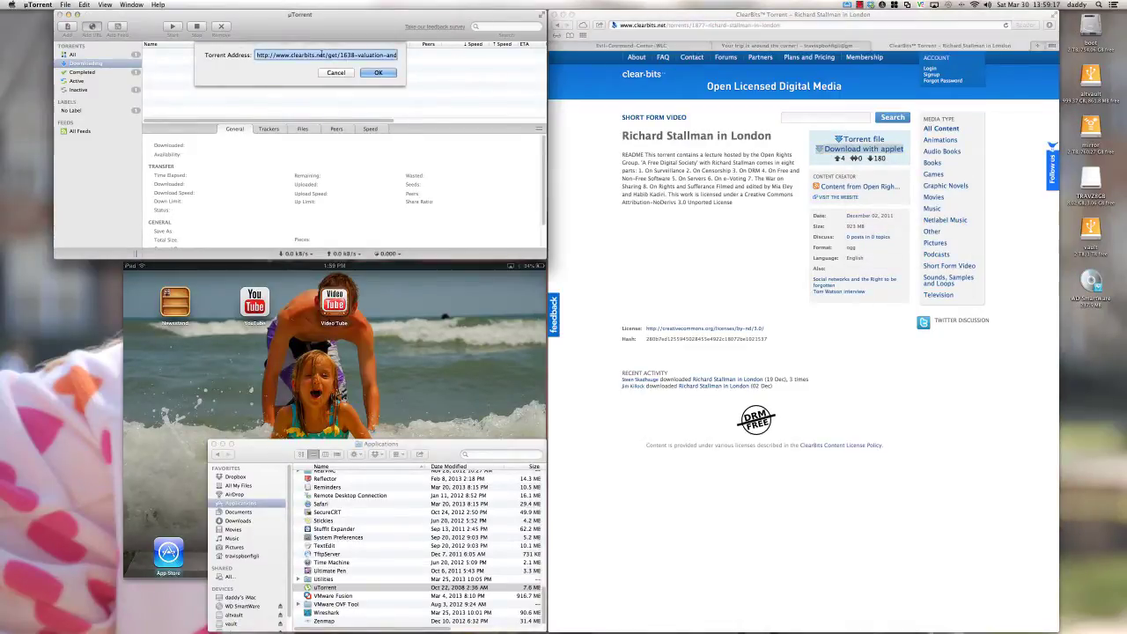
right_click(322, 55)
click(353, 107)
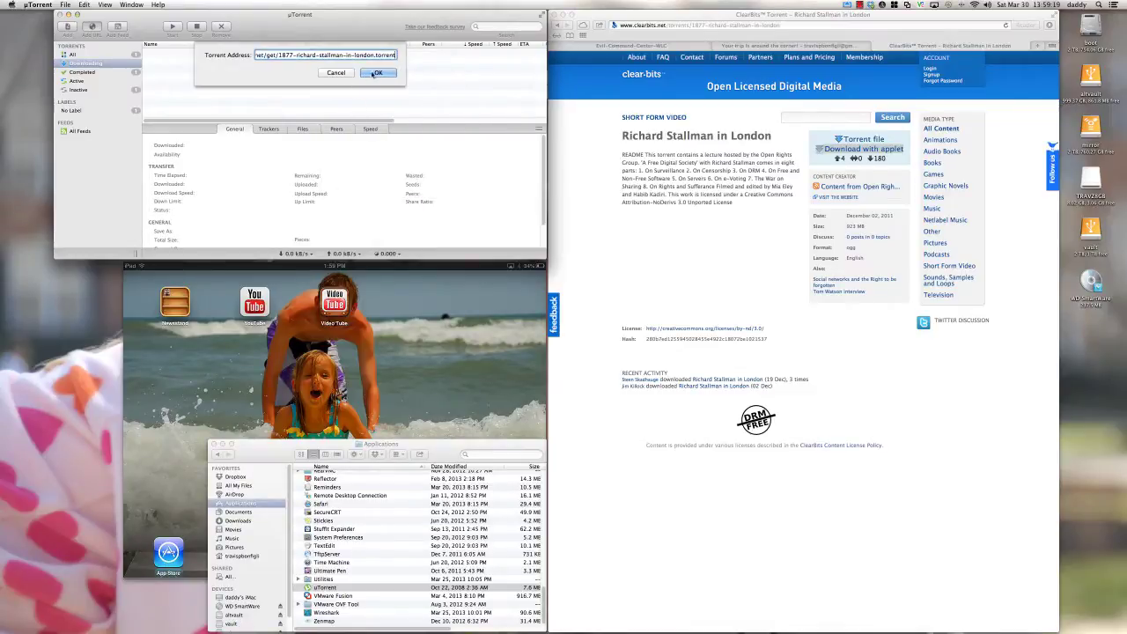
click(376, 73)
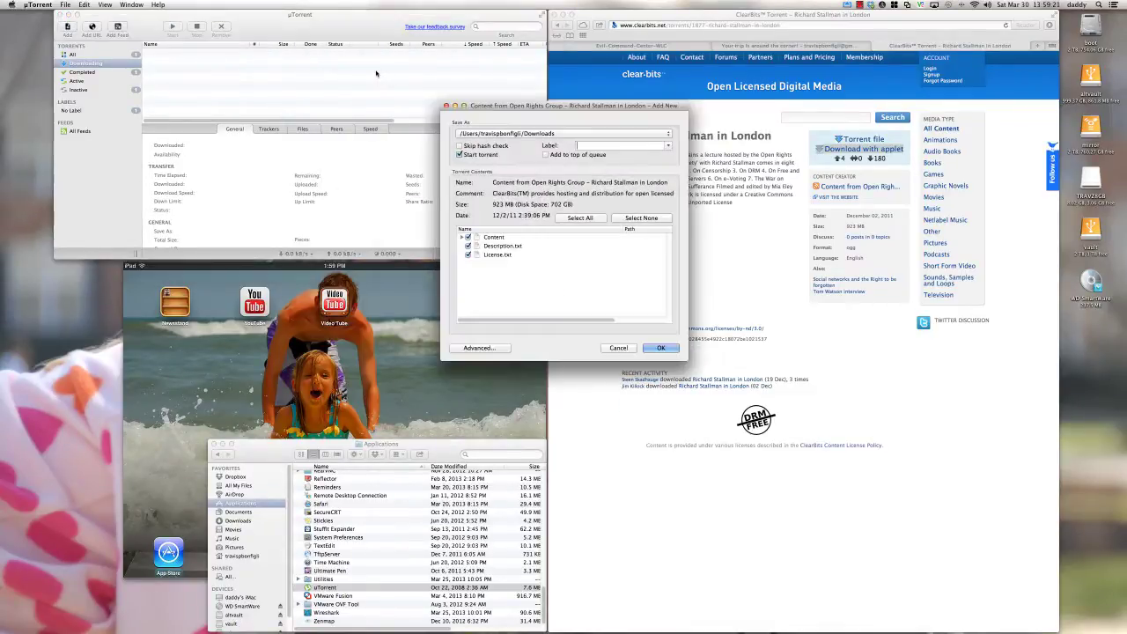
click(661, 347)
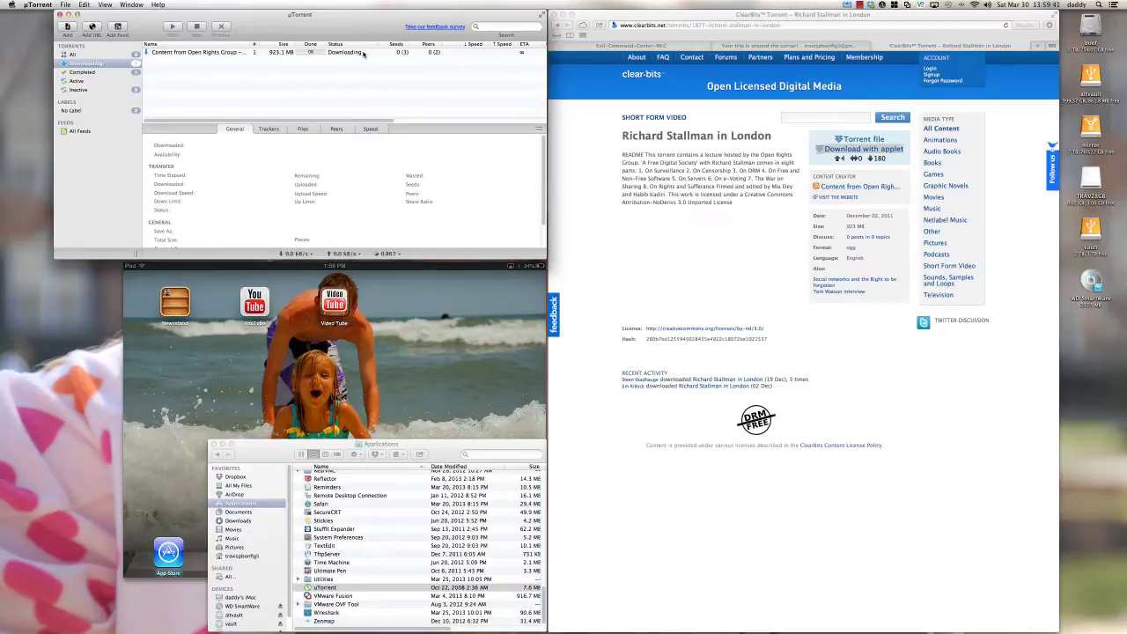
Force-start the newly added torrent.
click(362, 53)
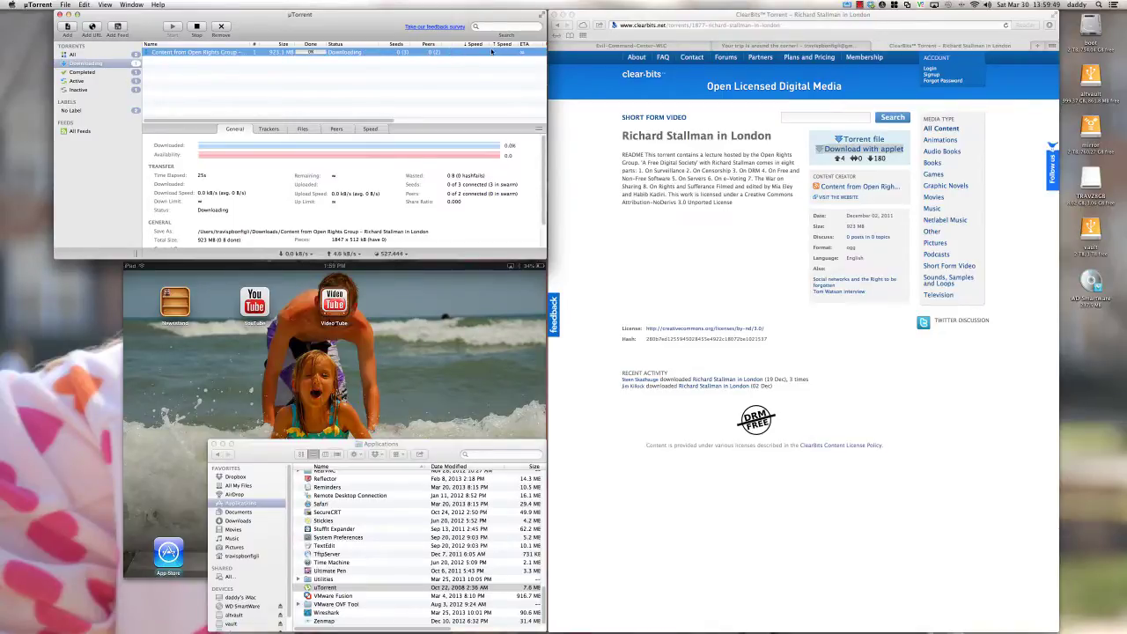
right_click(374, 56)
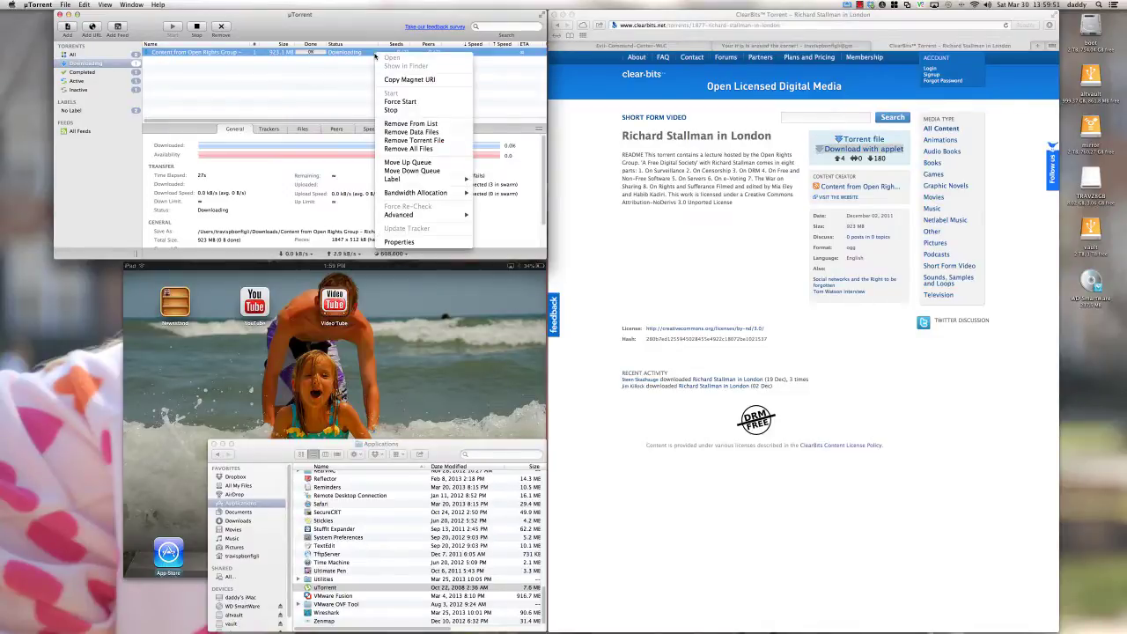
click(403, 104)
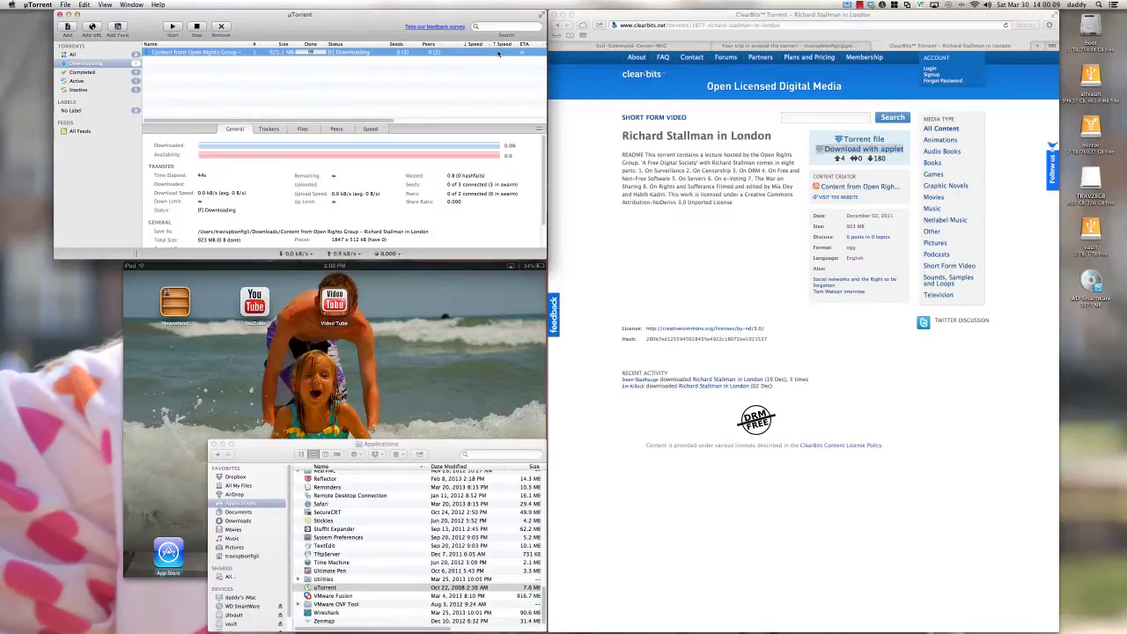
Review the application rules of the ecc_prod_wlan_policy AVC profile on the wireless controller, and check the torrent's transfer status in µTorrent.
click(659, 49)
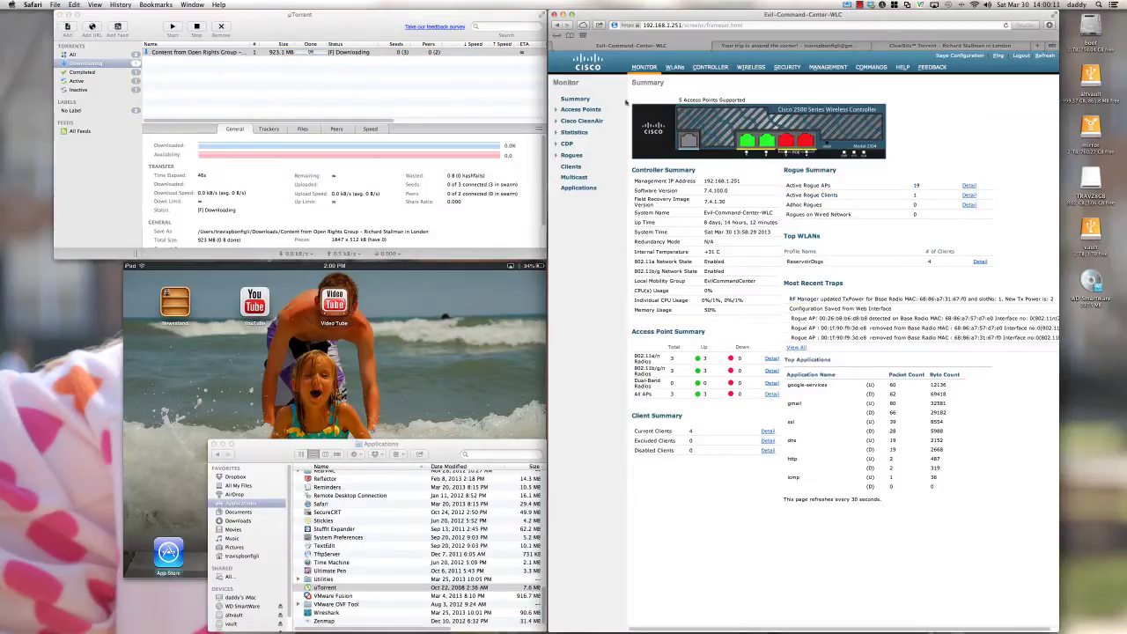
click(744, 72)
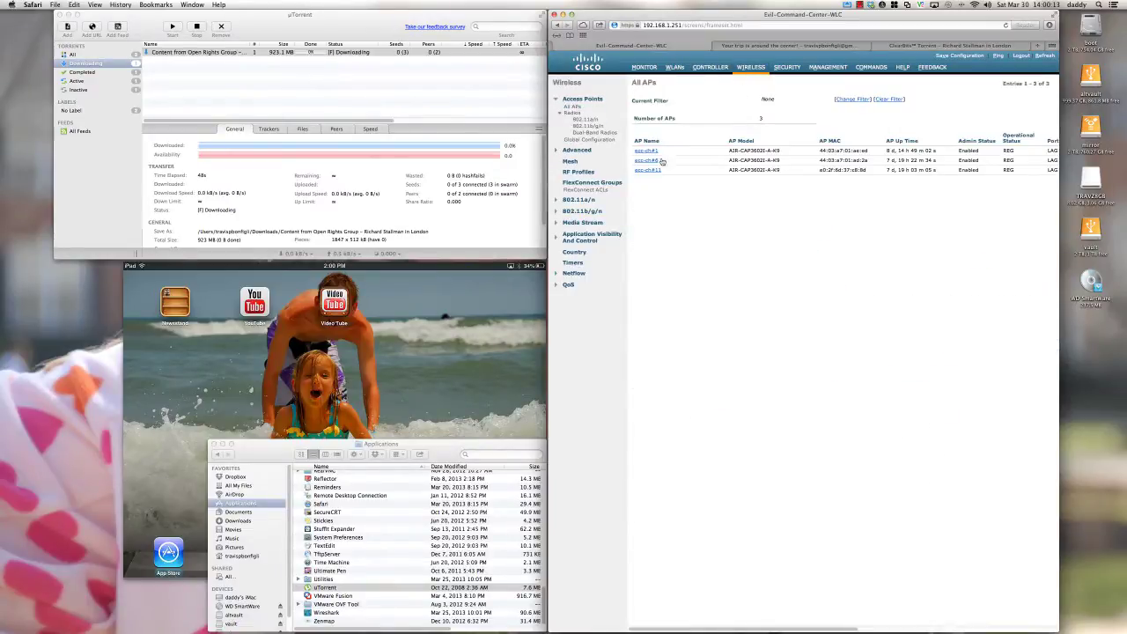
click(579, 239)
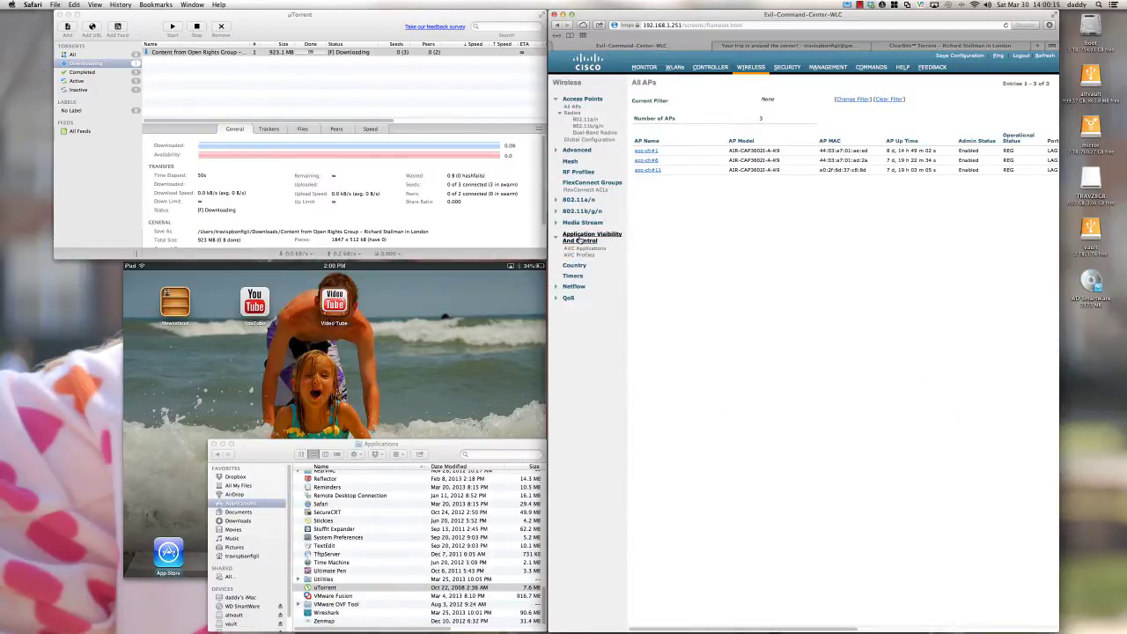
click(579, 255)
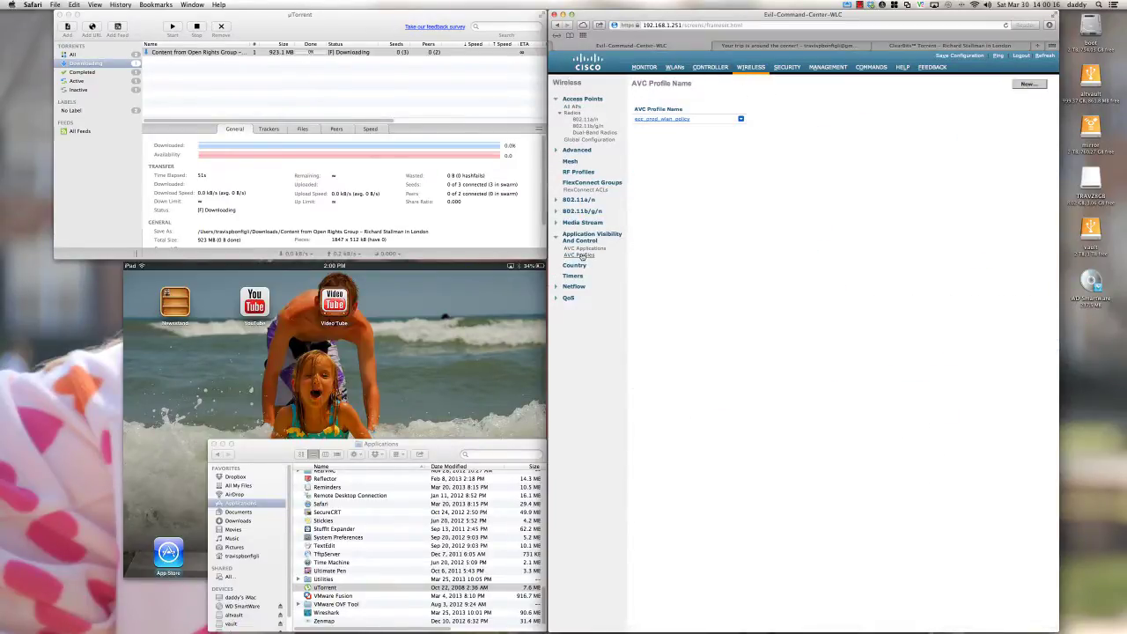
click(664, 122)
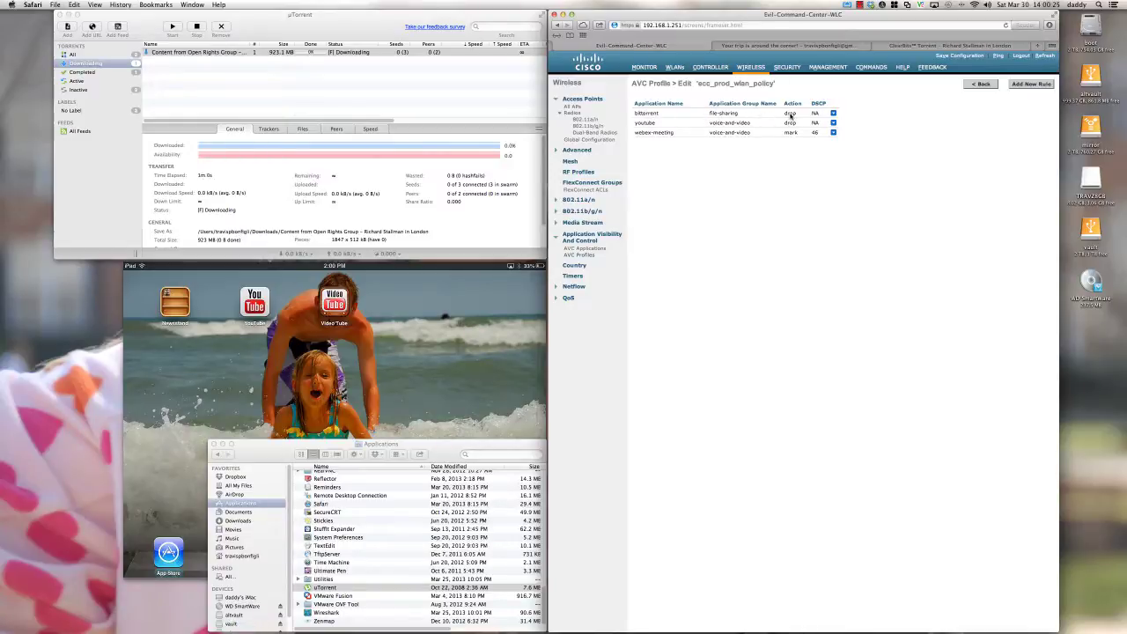
click(459, 54)
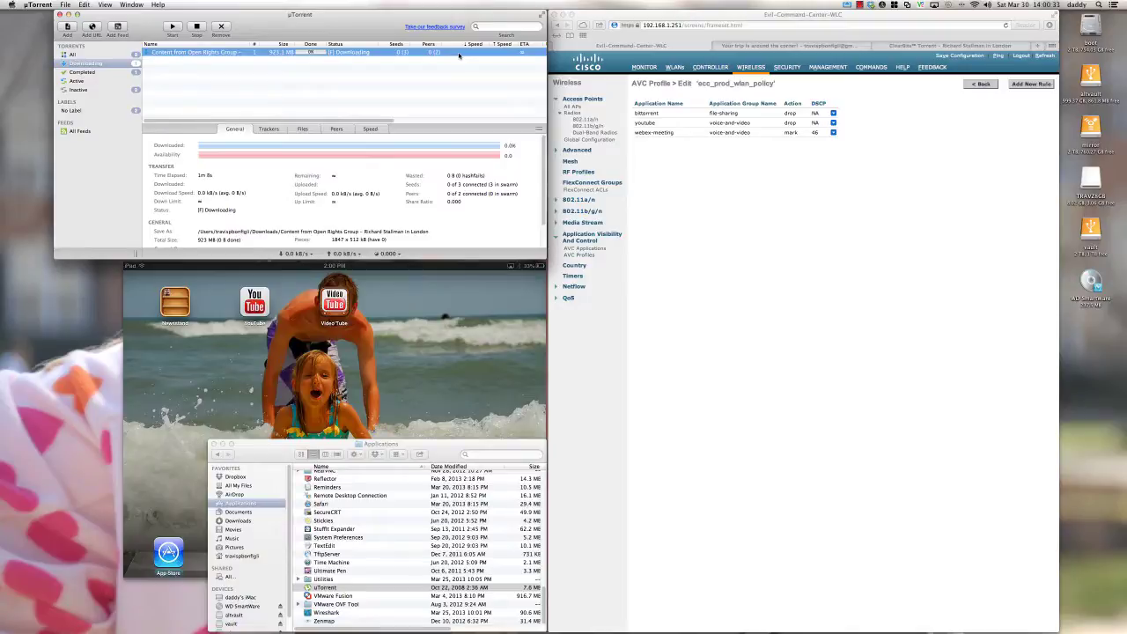
Examine YouTube and Video Tube playback on the mirrored iPad and the torrent's transfer status against the AVC profile's rules.
click(453, 293)
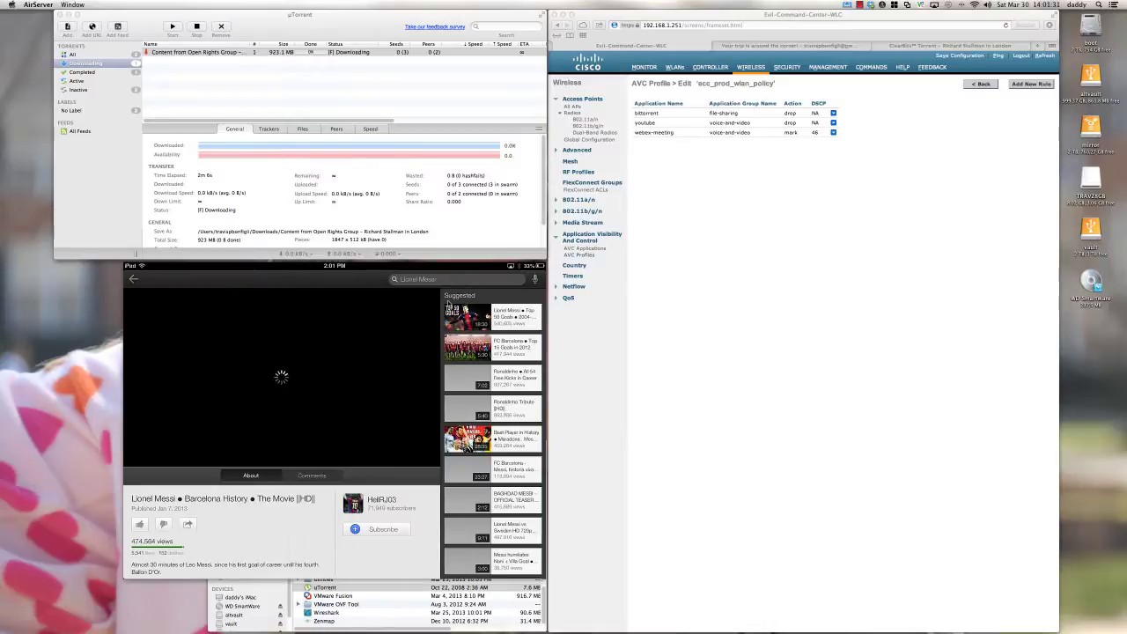
click(449, 308)
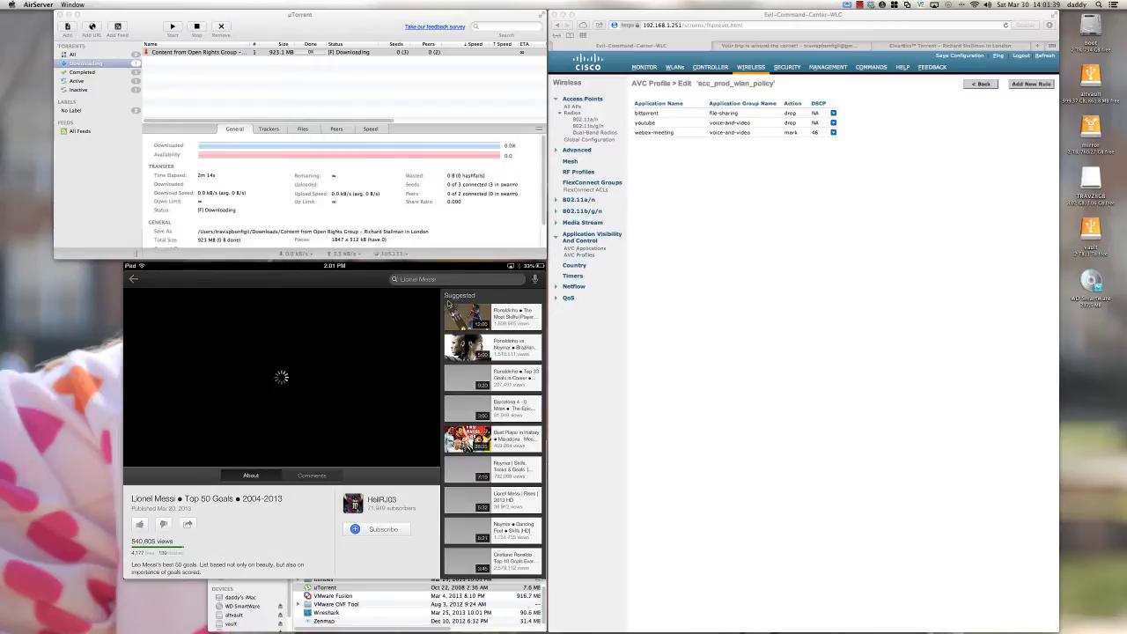
click(645, 127)
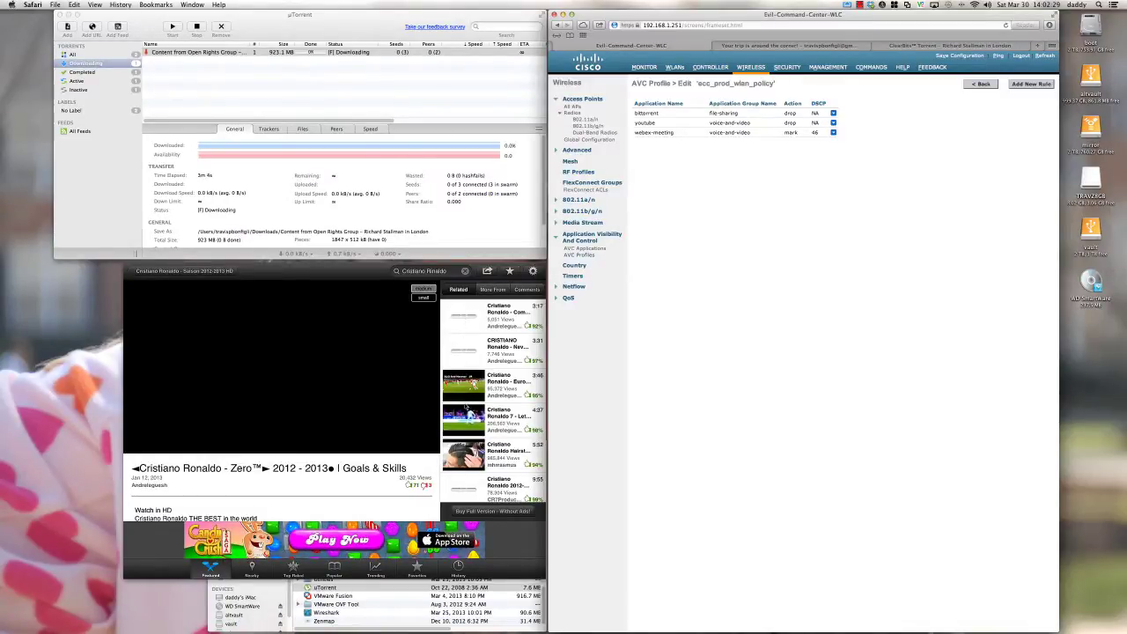
click(469, 380)
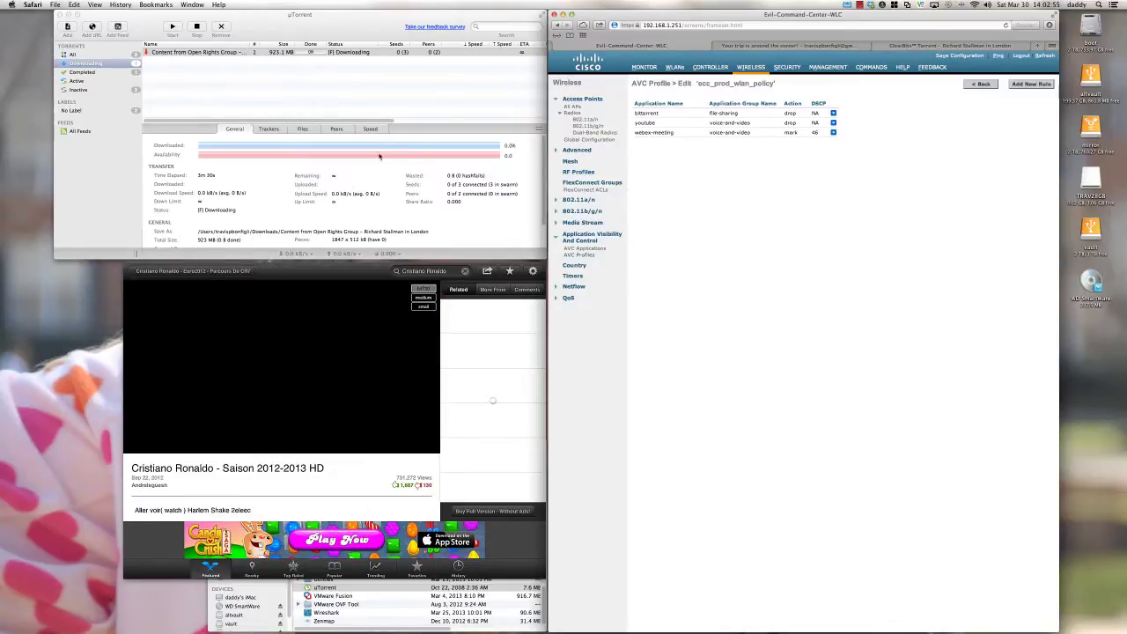
click(447, 54)
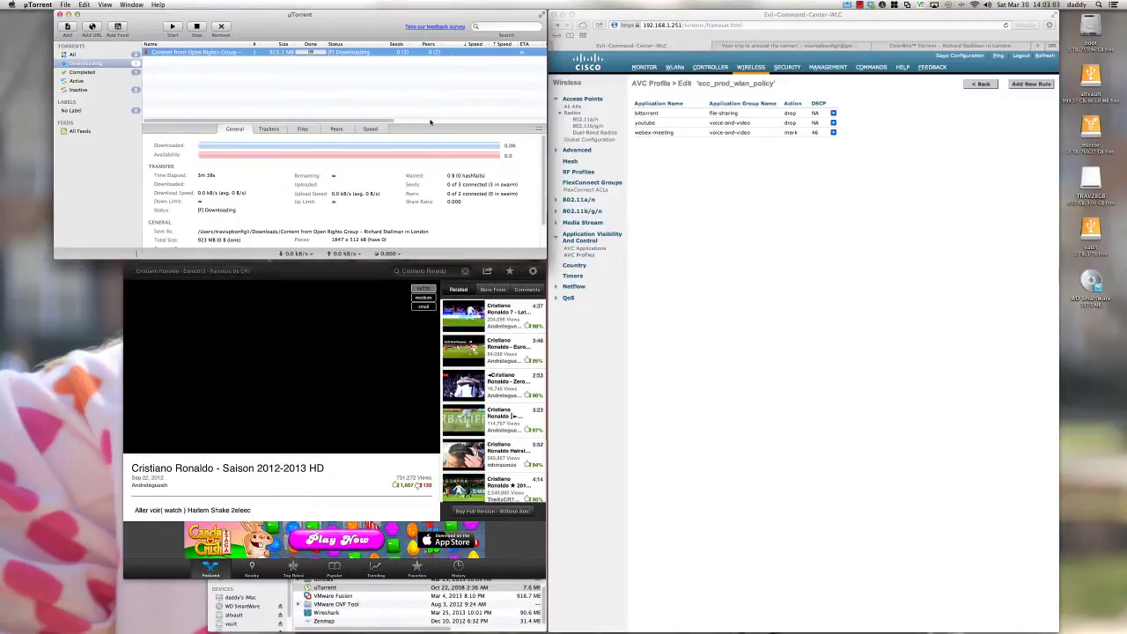
click(359, 318)
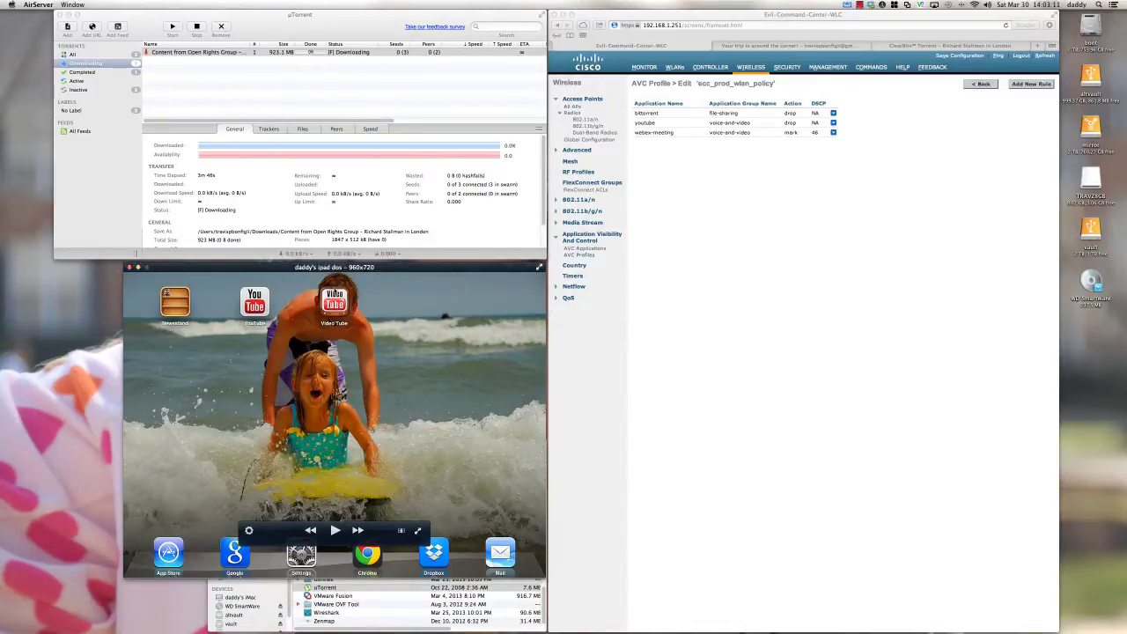
Randomize µTorrent's incoming TCP port several times in its network preferences and close them.
click(373, 32)
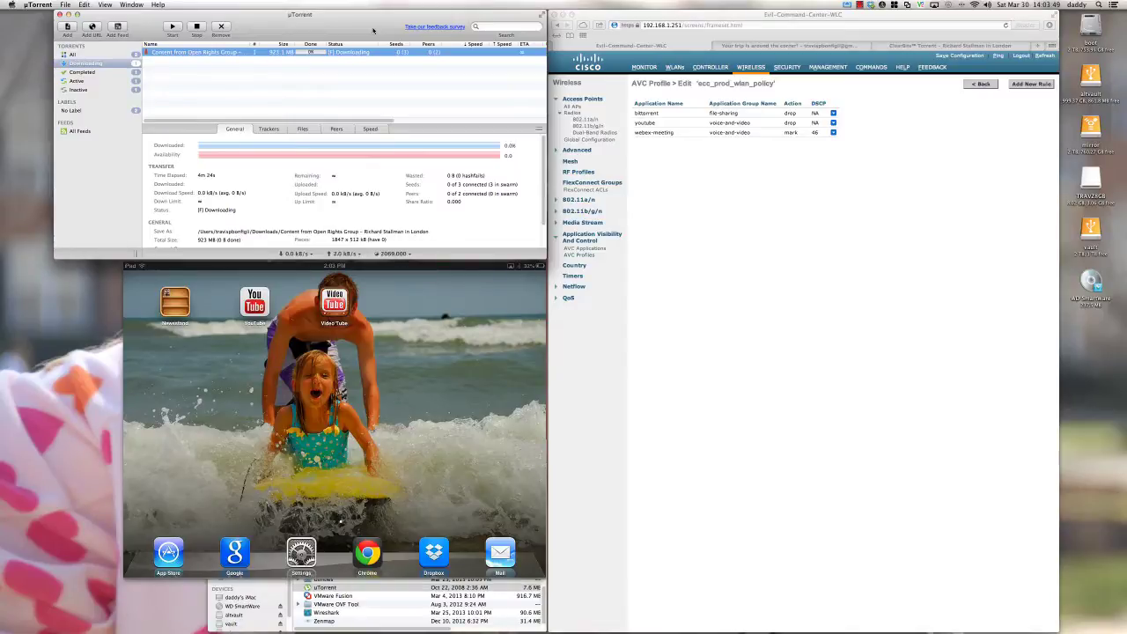
click(42, 5)
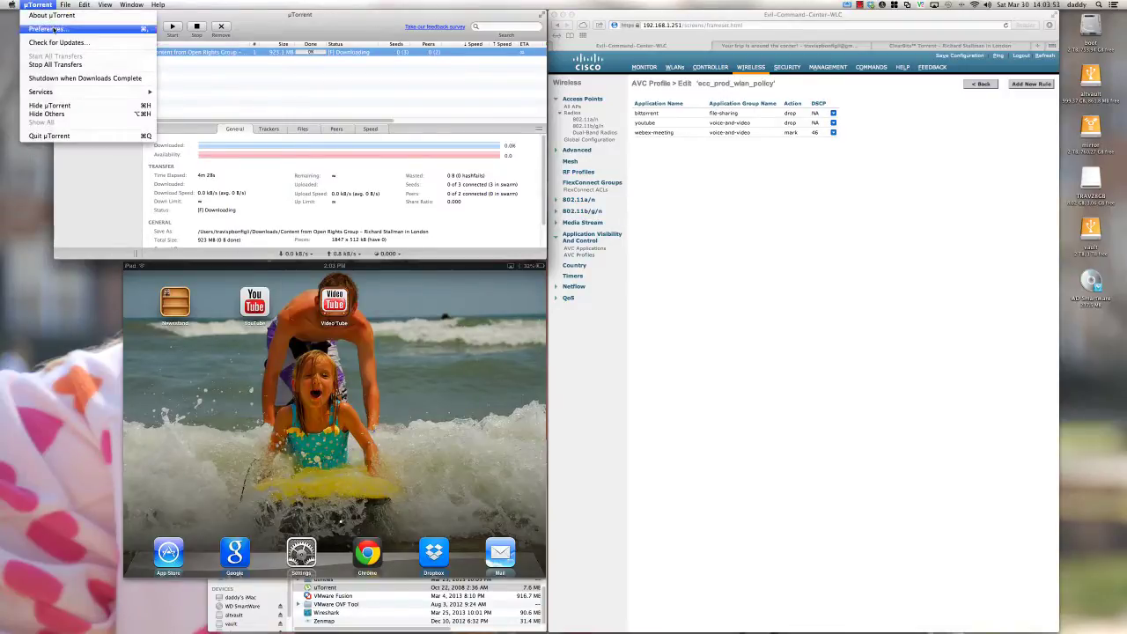
click(49, 29)
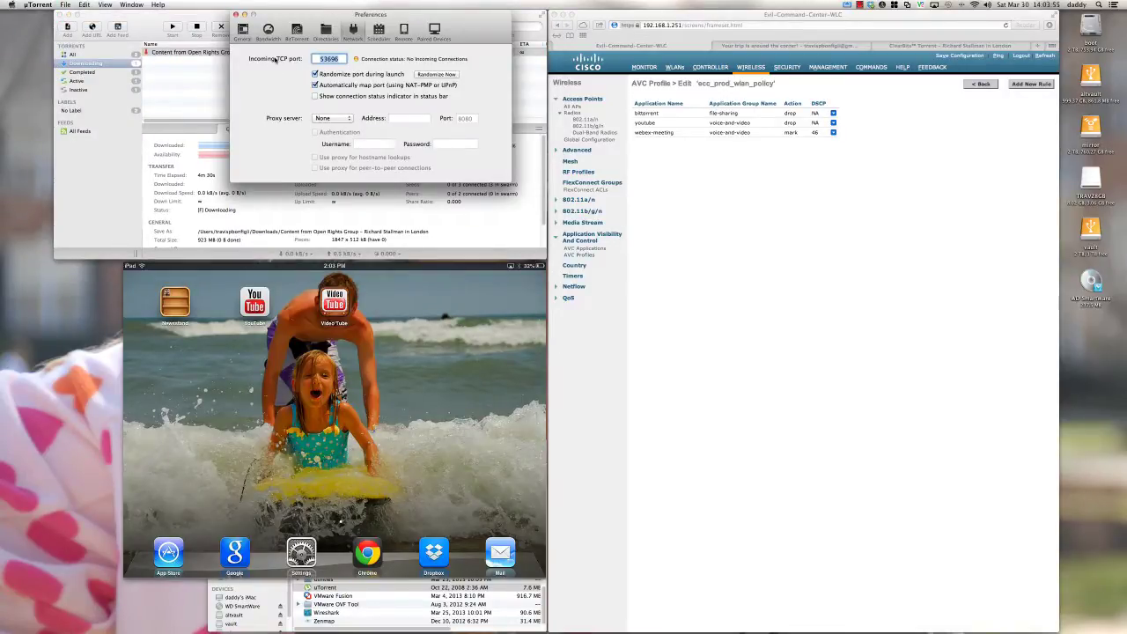
double_click(326, 61)
click(436, 74)
click(436, 75)
click(437, 75)
click(436, 75)
click(436, 75)
click(436, 75)
click(235, 14)
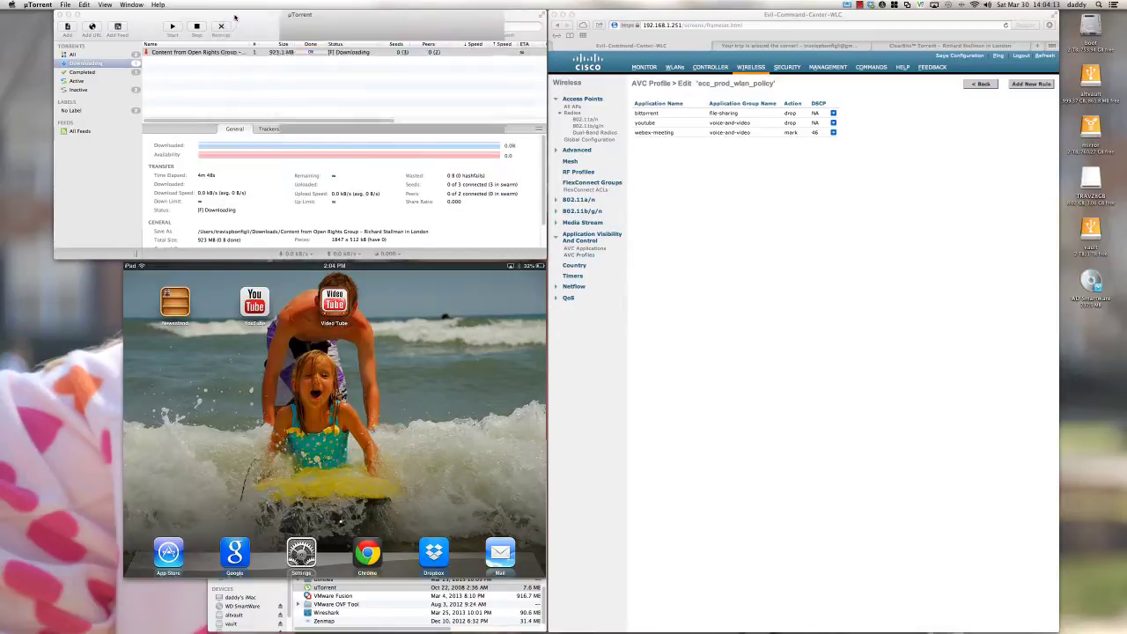
Switch the torrent from forced to normal start, and quit and relaunch µTorrent.
right_click(418, 54)
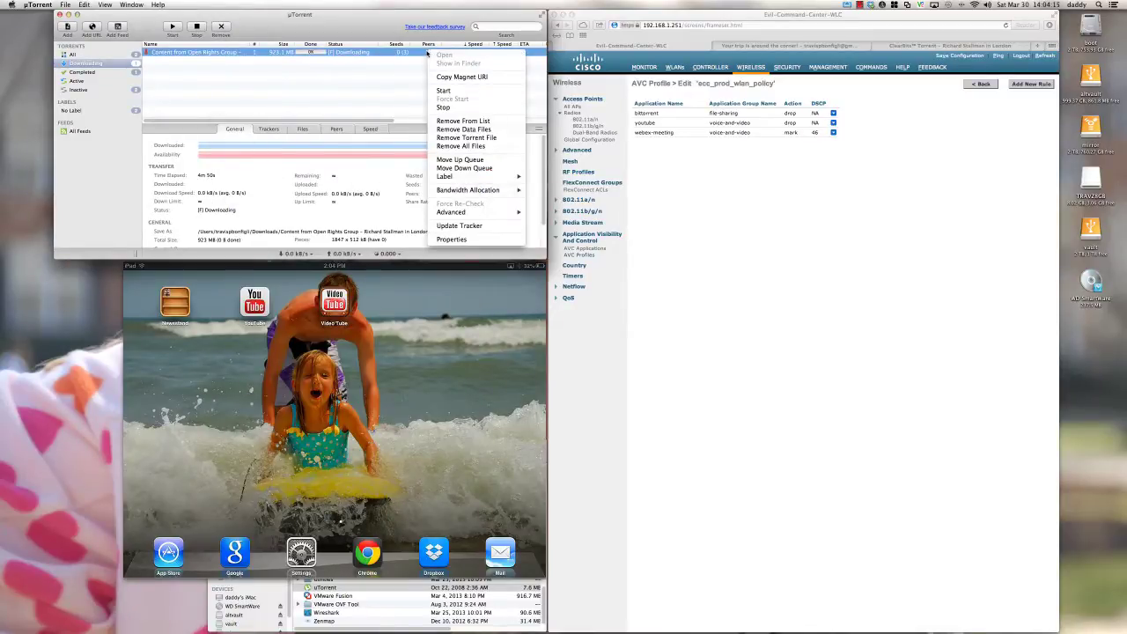
click(442, 90)
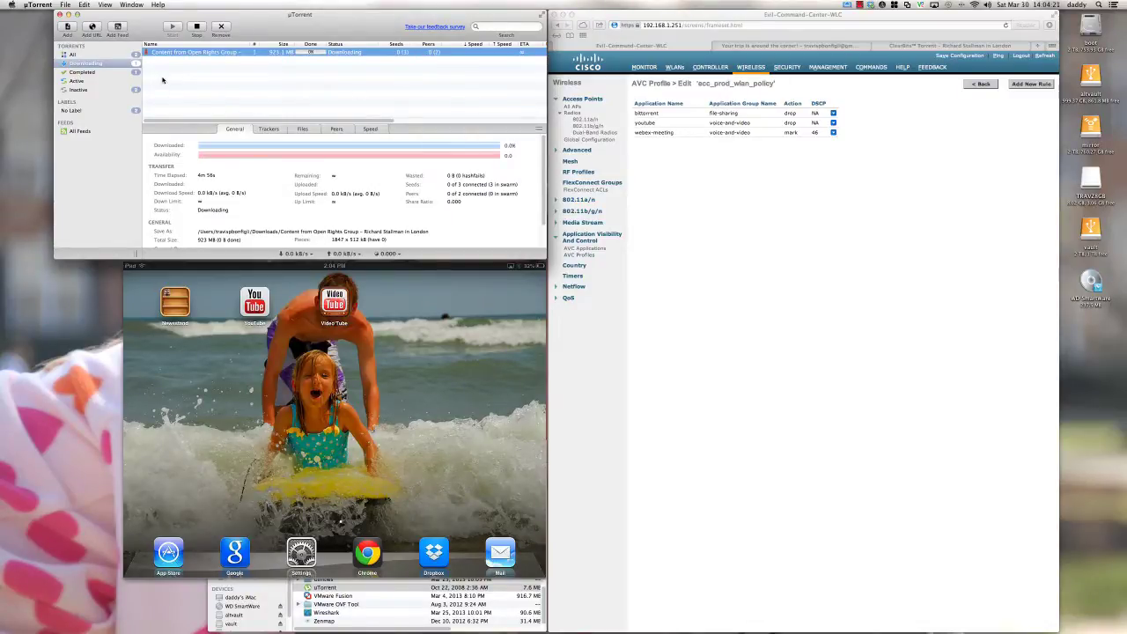
click(44, 5)
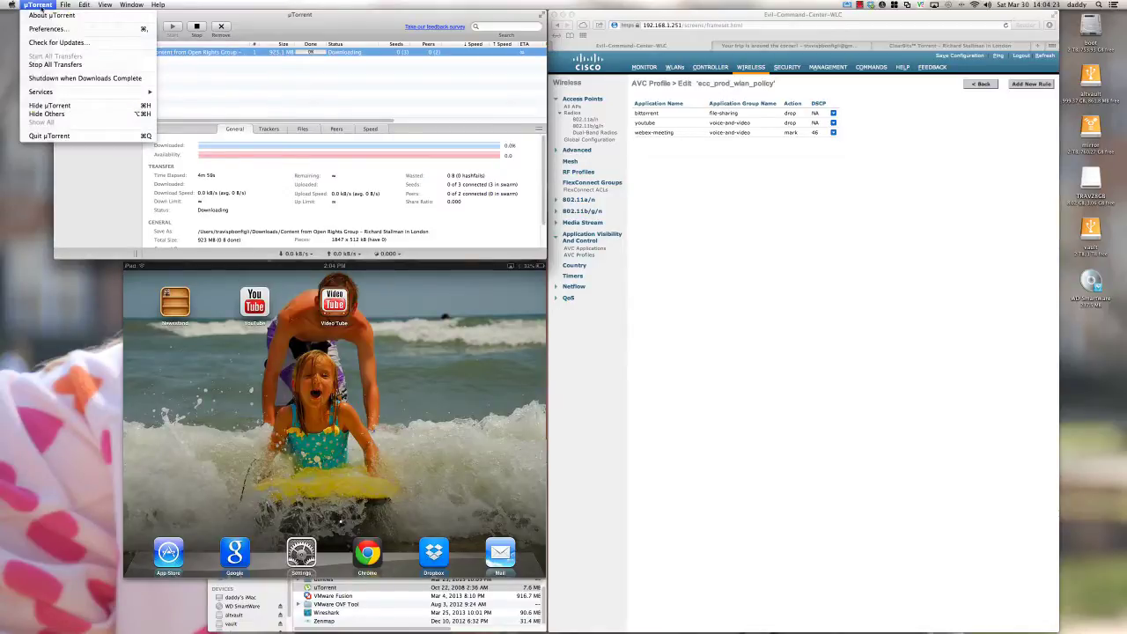
click(50, 136)
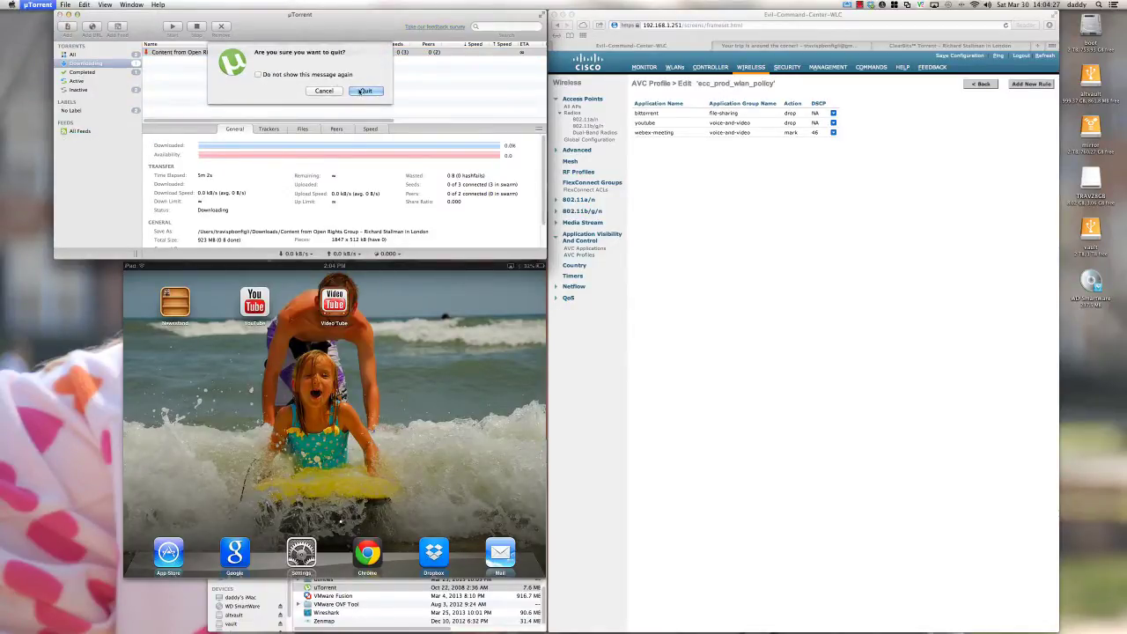
click(365, 91)
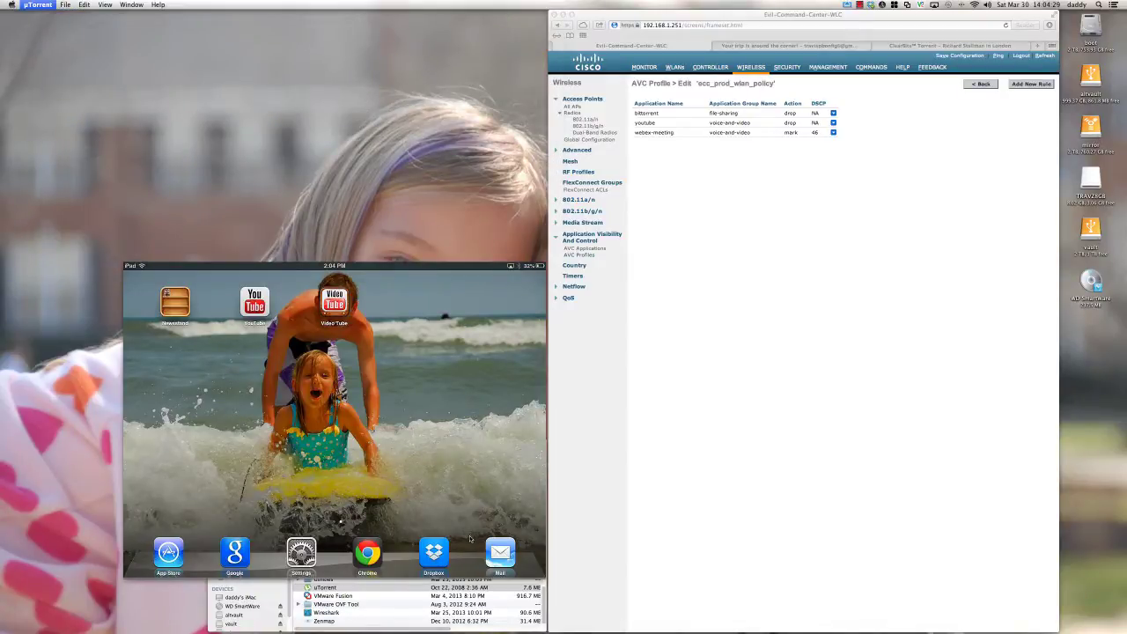
click(348, 588)
double_click(347, 588)
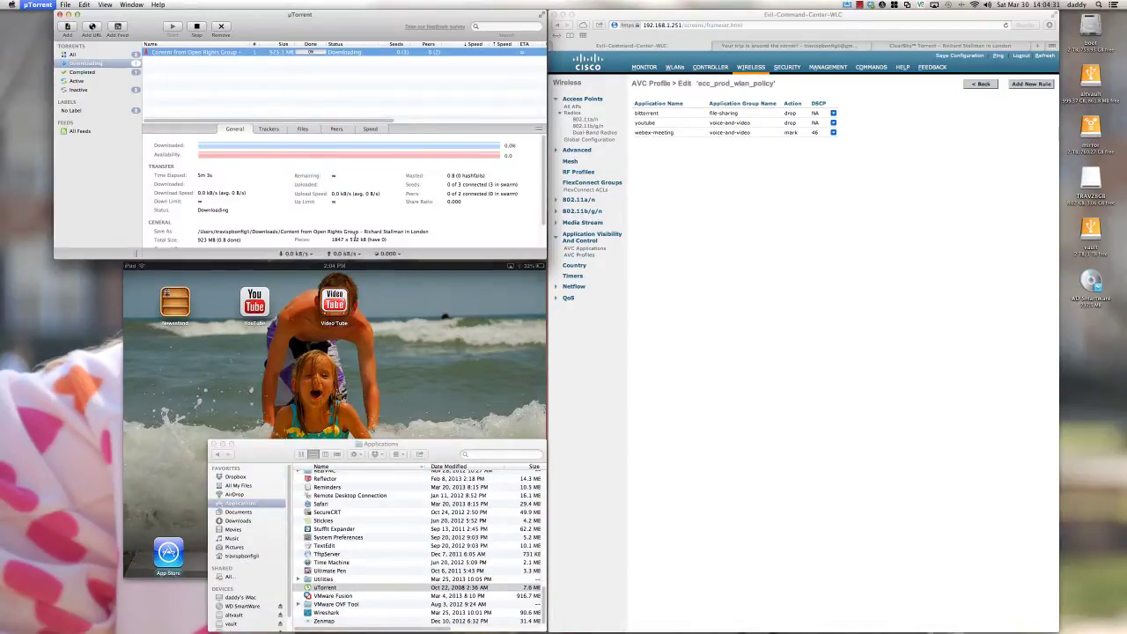
Quit and relaunch µTorrent, and select the Open Rights Group torrent to show its transfer details.
key(super+q)
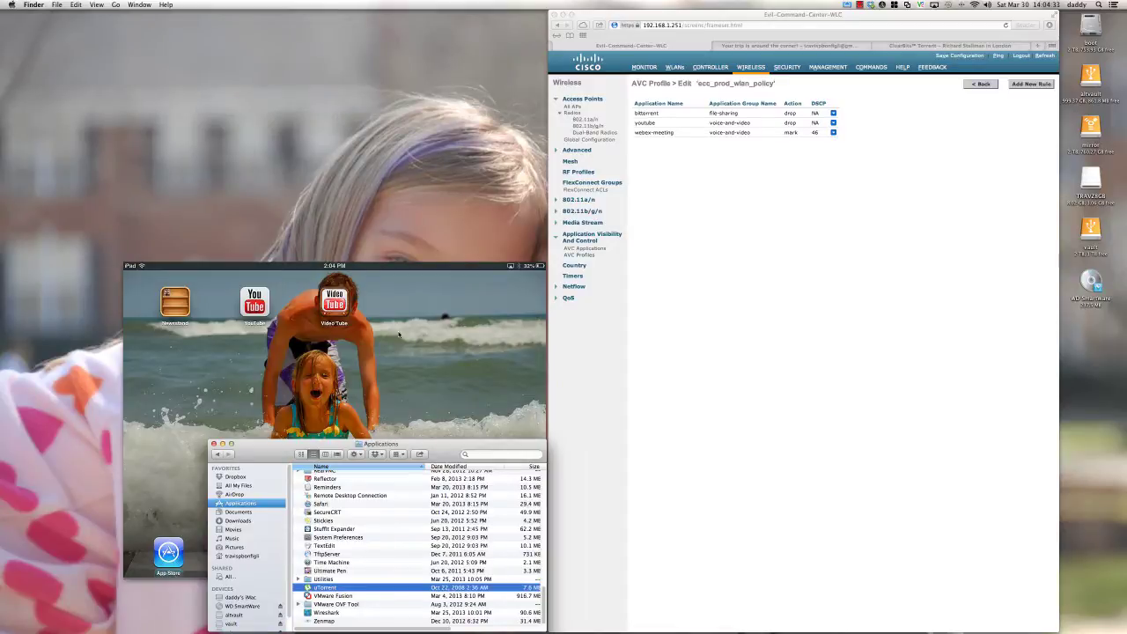
double_click(347, 588)
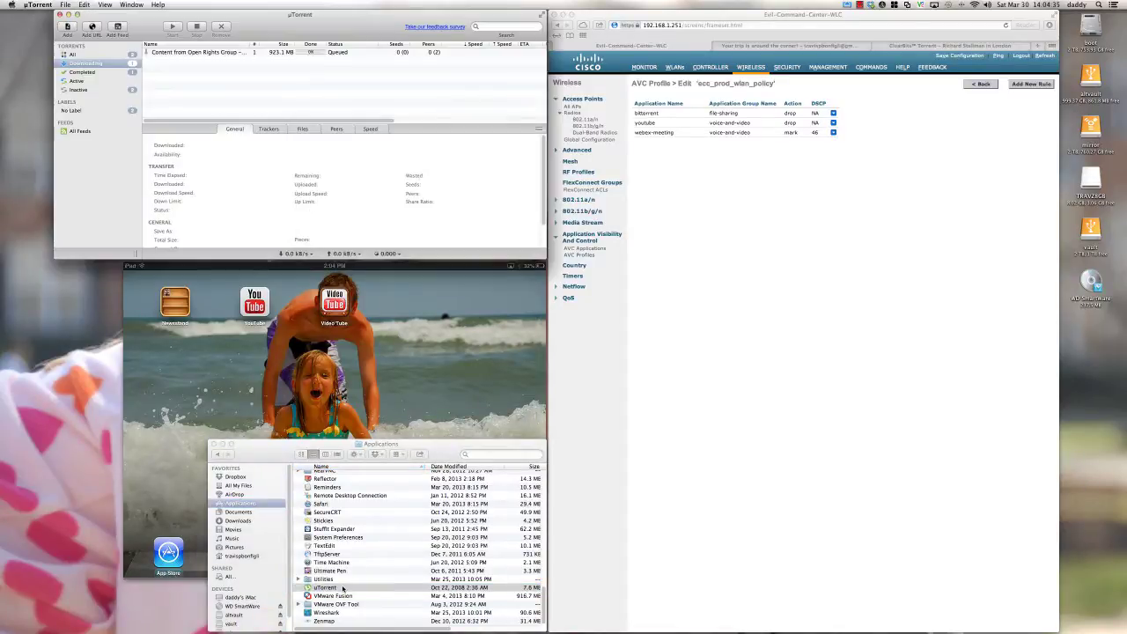
click(271, 53)
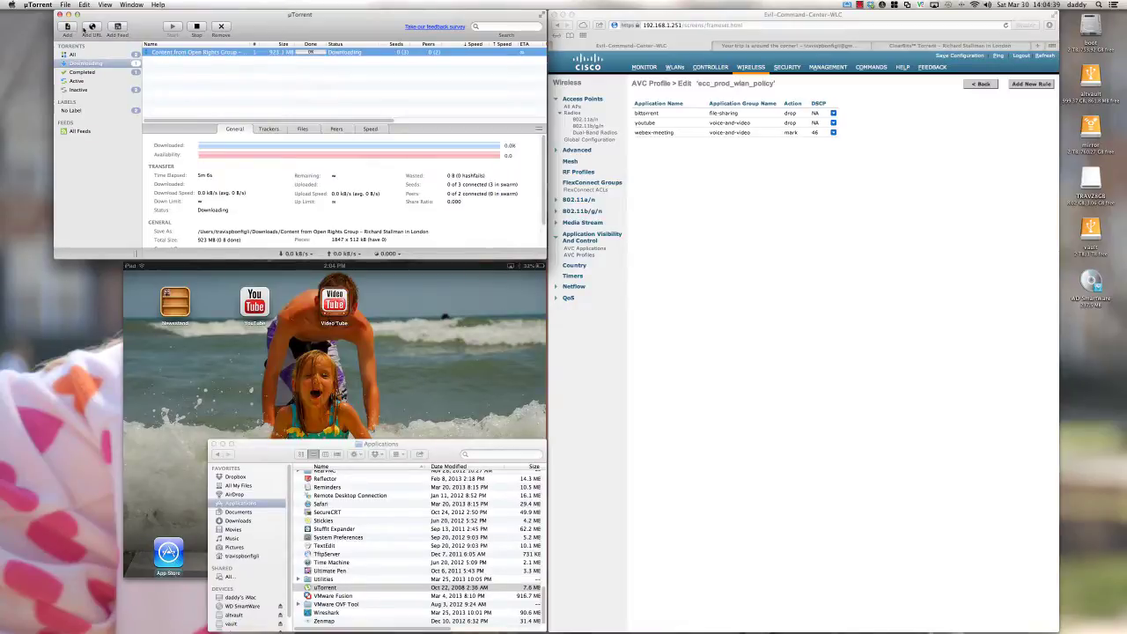
Check the incoming TCP port settings in µTorrent's network preferences, and force-start the torrent.
click(40, 6)
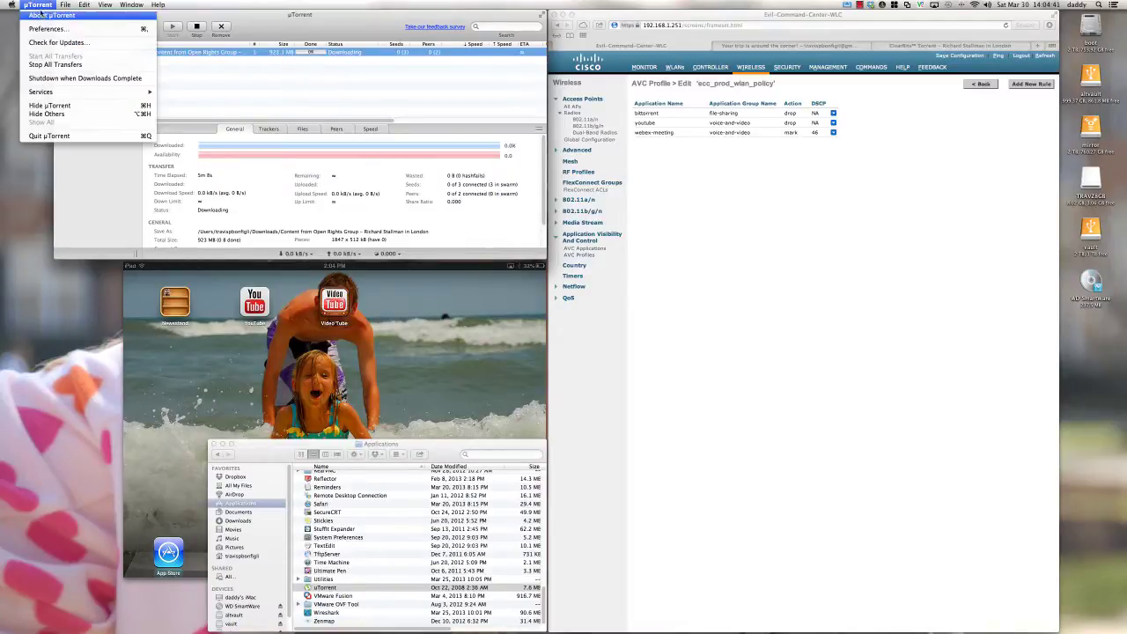
click(52, 29)
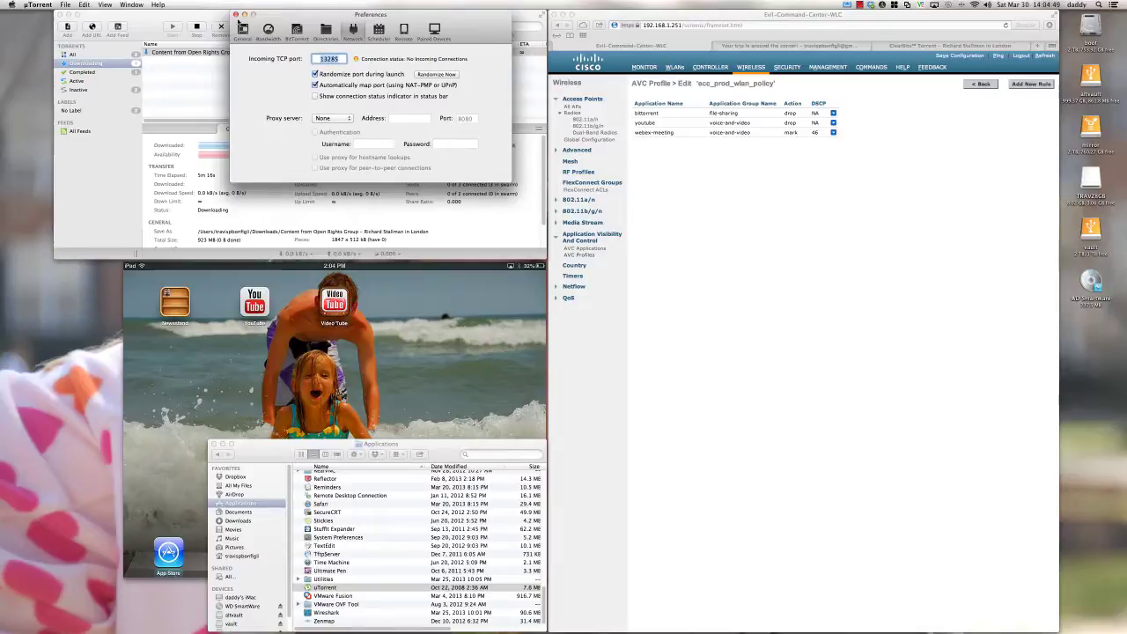
click(235, 14)
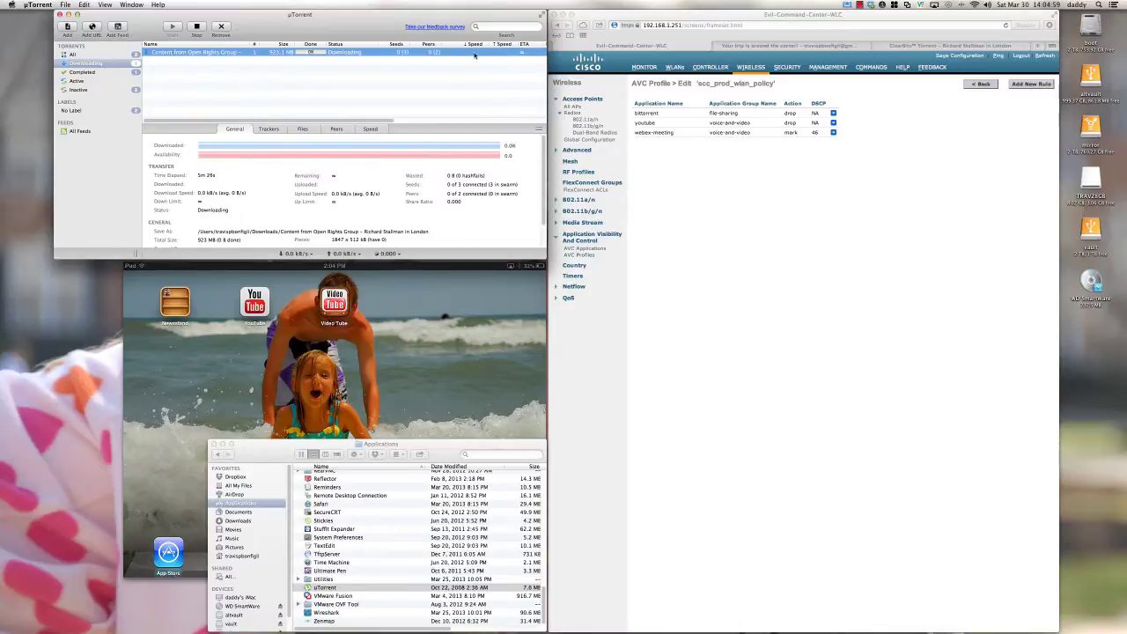
right_click(475, 55)
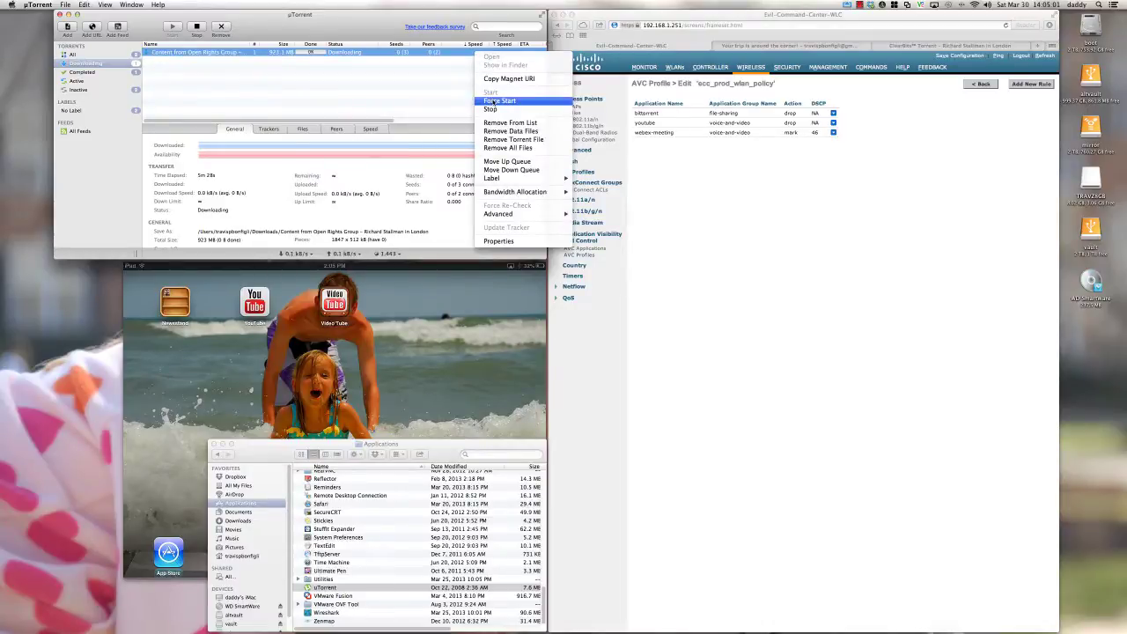
click(498, 101)
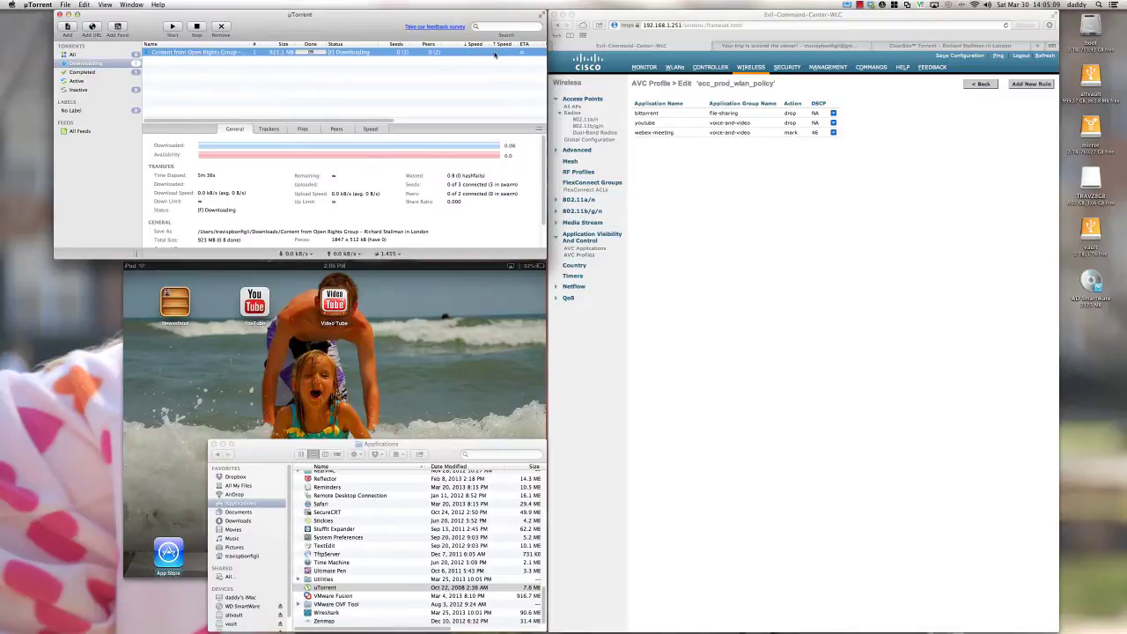
Switch to the wireless controller in Safari and examine the aggregate AVC statistics of the second client in the monitored clients list.
click(648, 166)
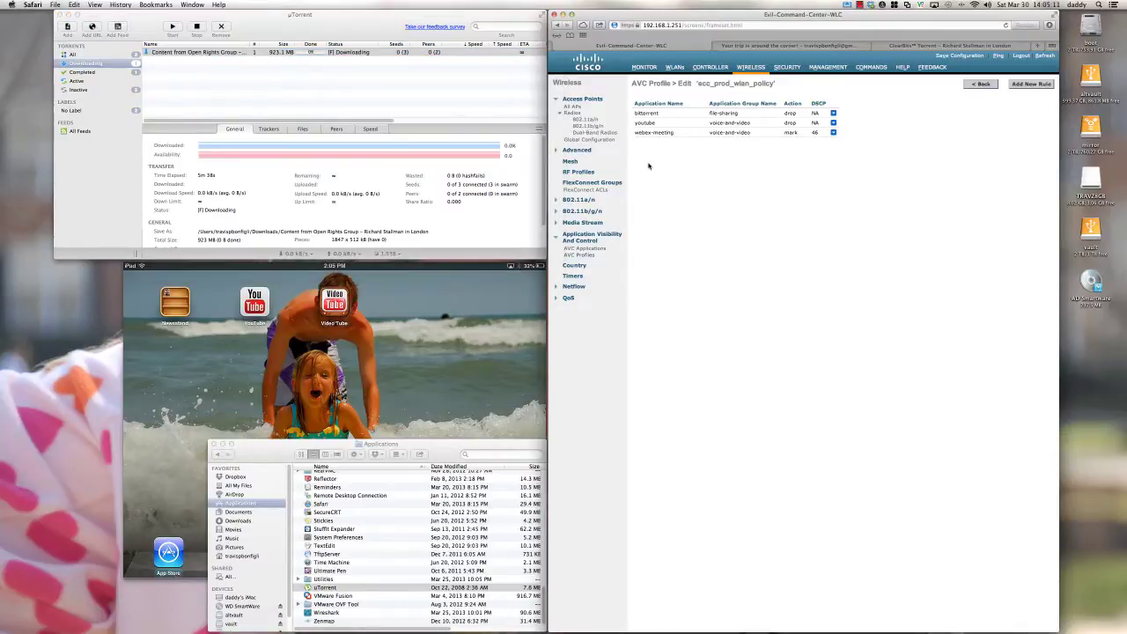
click(643, 68)
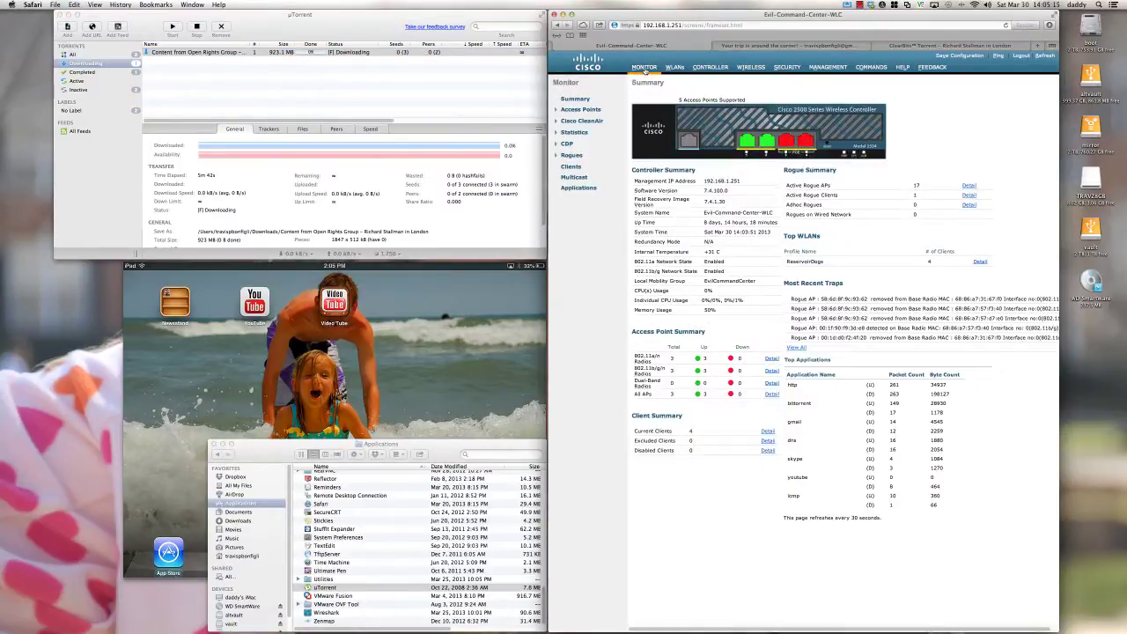
click(571, 167)
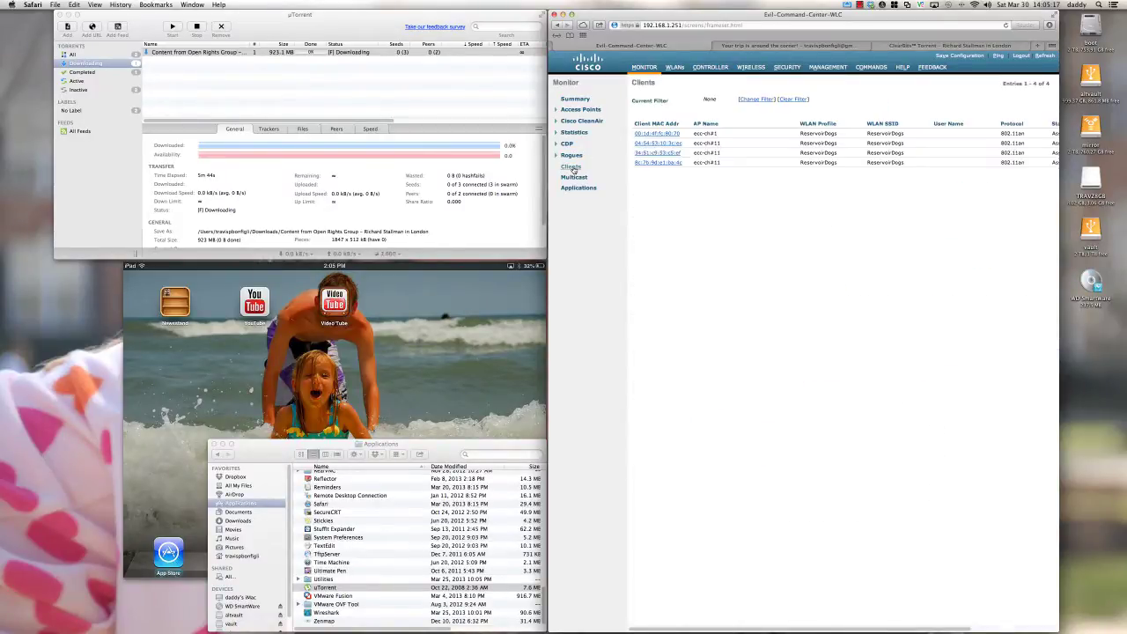
click(667, 145)
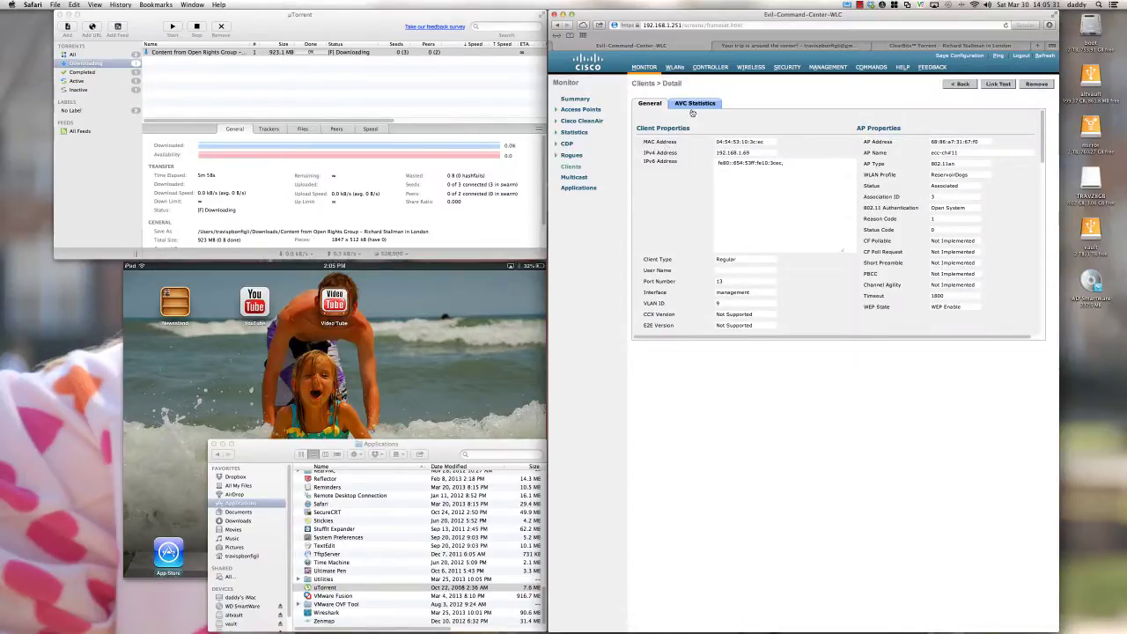
click(695, 103)
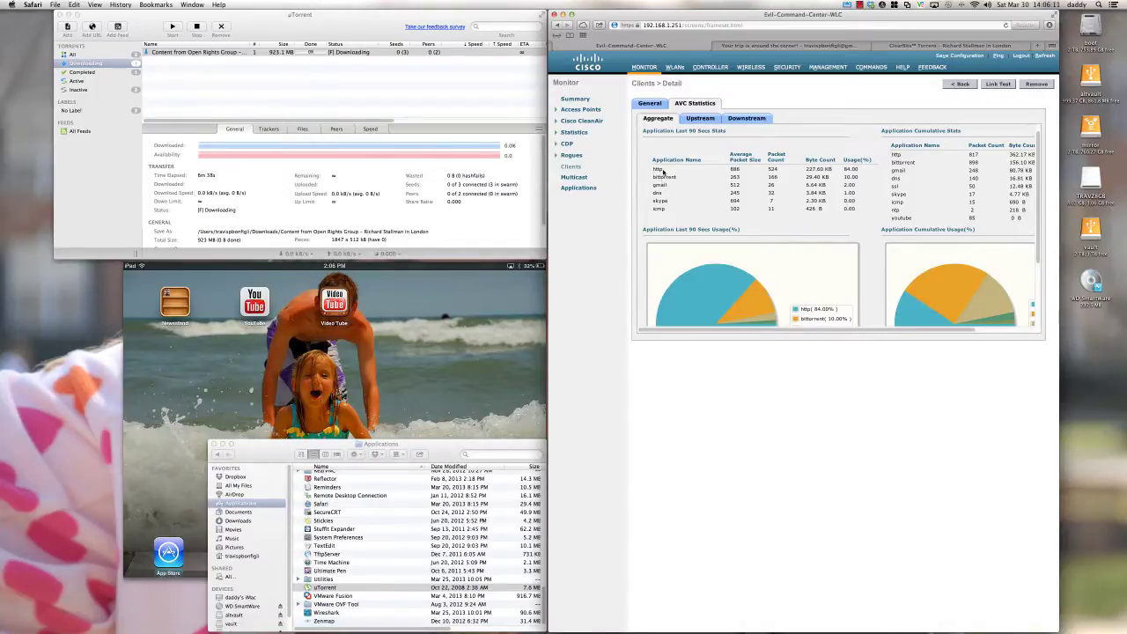
Examine the aggregate AVC statistics and usage charts of the third client in the clients list.
click(573, 167)
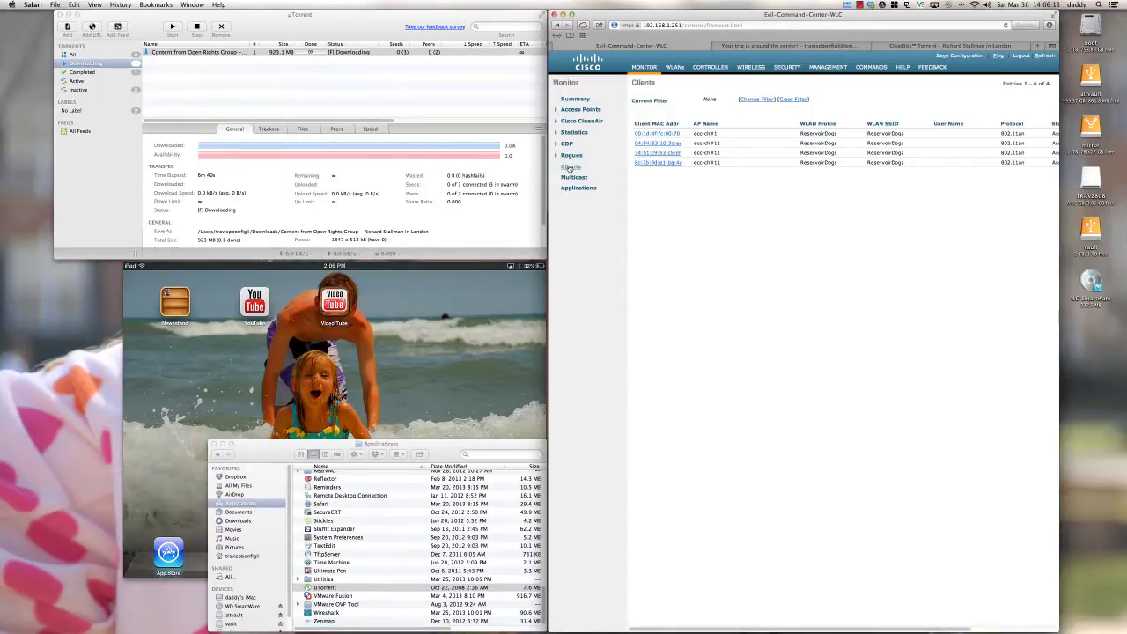
click(661, 154)
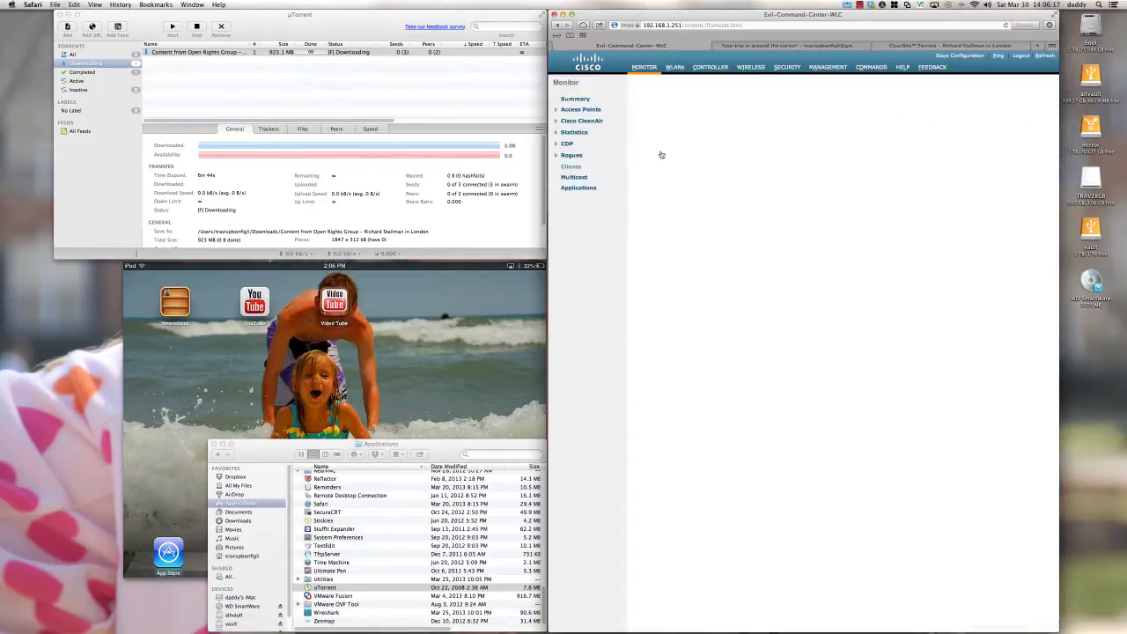
click(703, 104)
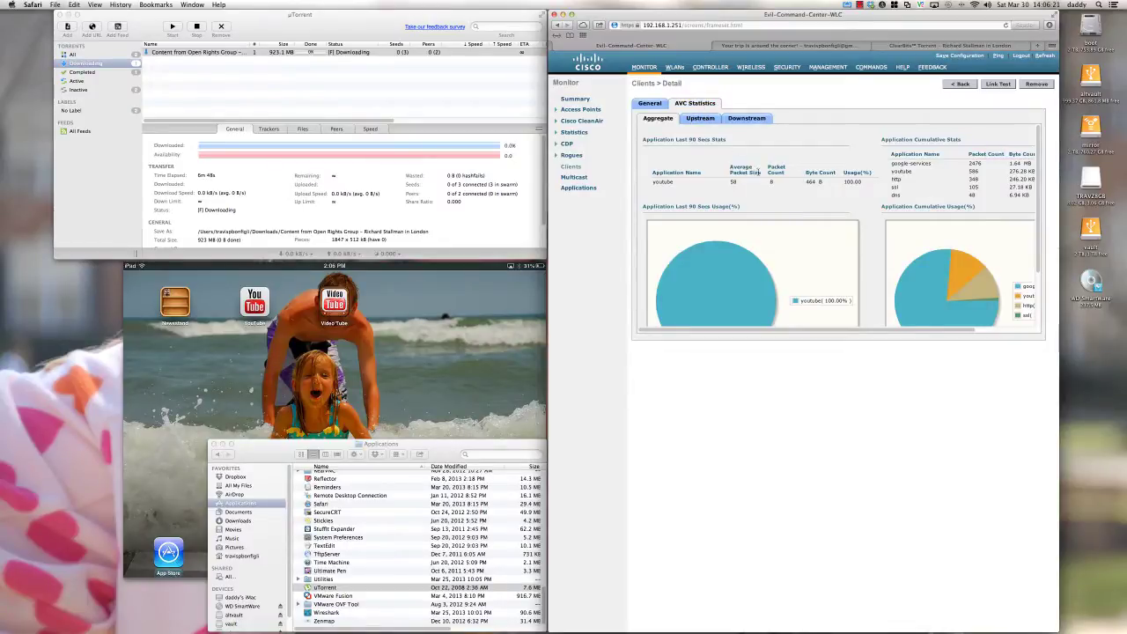
scroll(758, 174, down, 1)
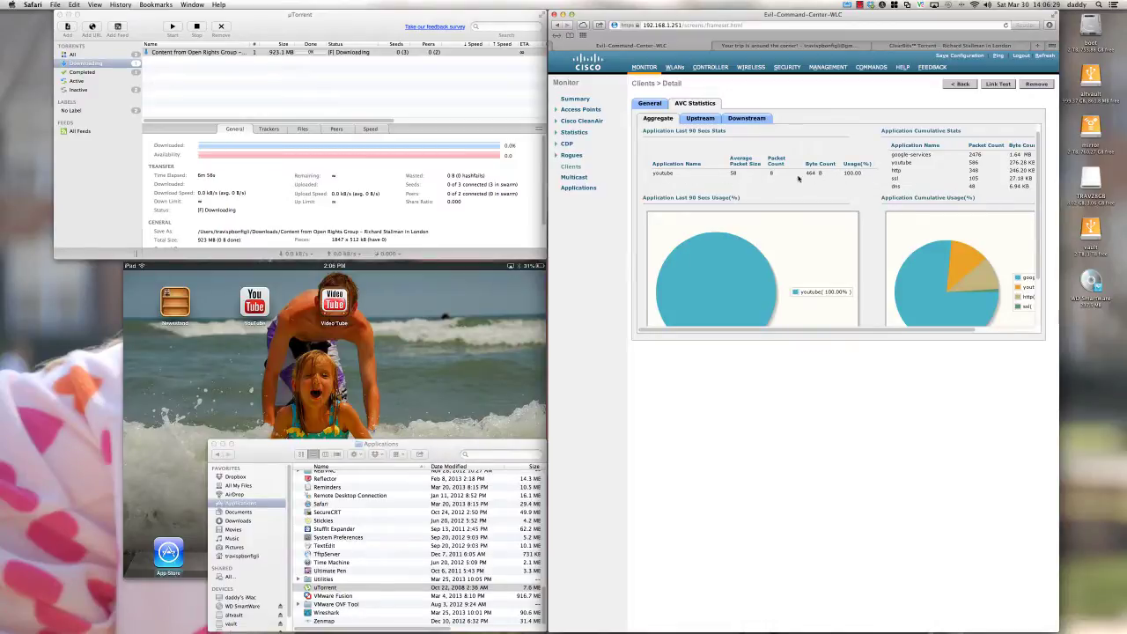
scroll(705, 190, down, 1)
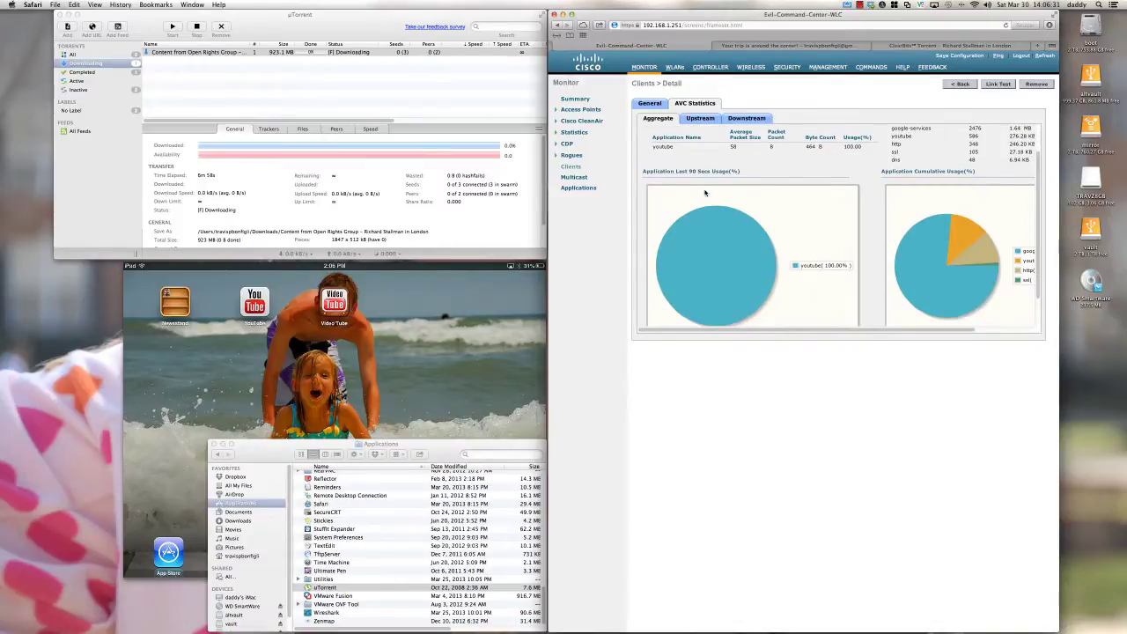
scroll(706, 191, up, 2)
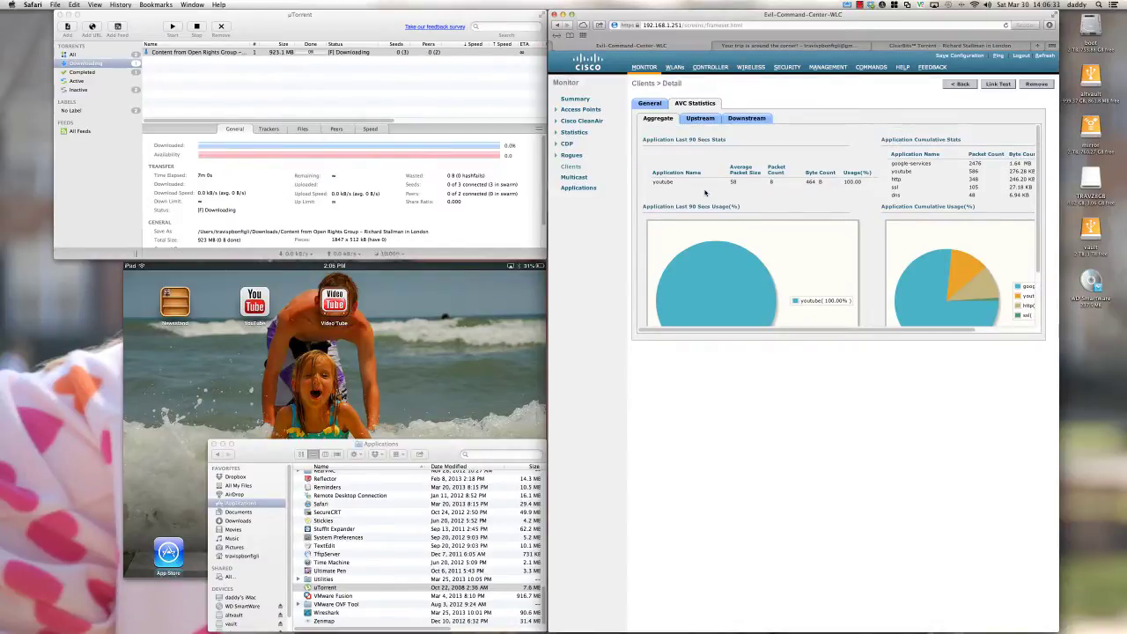
Leave the client details and review the top applications on the controller's monitoring summary.
click(570, 167)
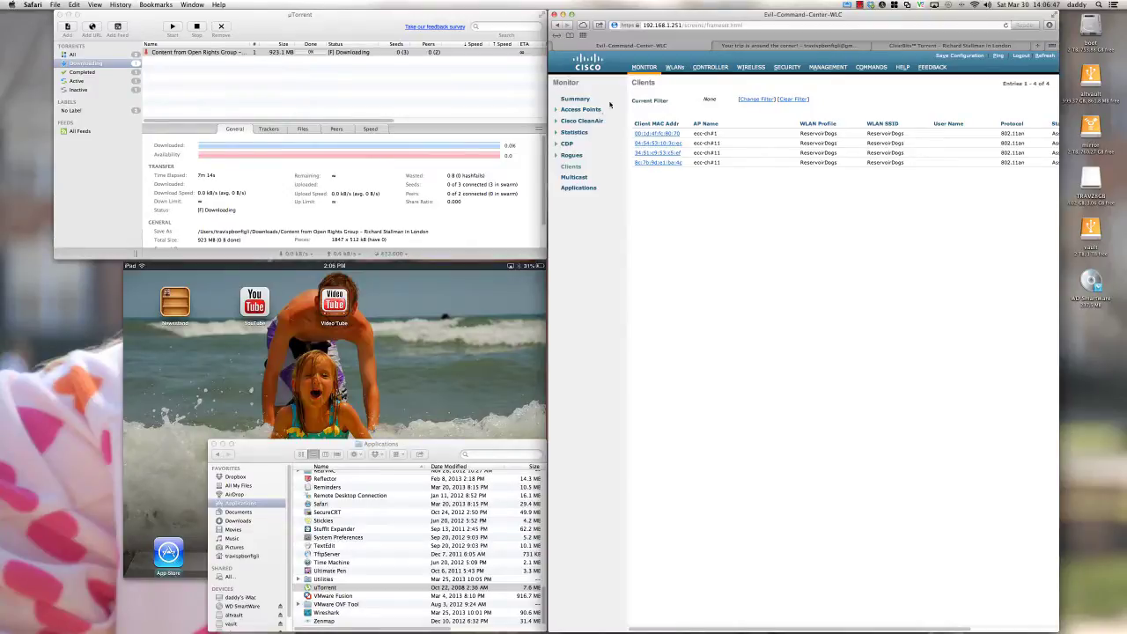
click(643, 70)
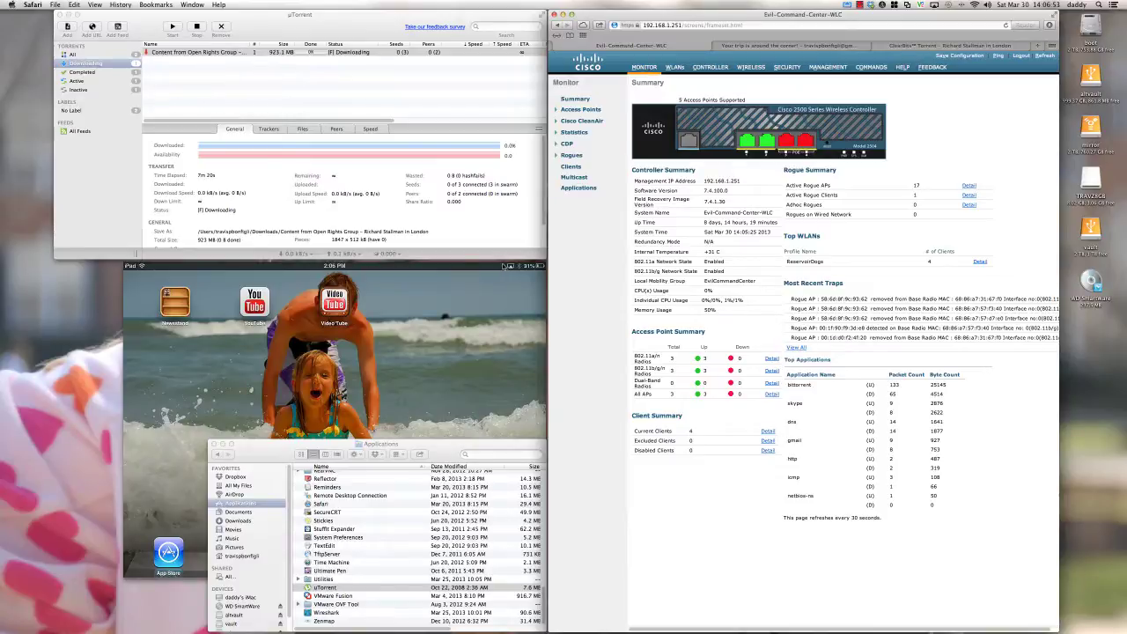
click(618, 169)
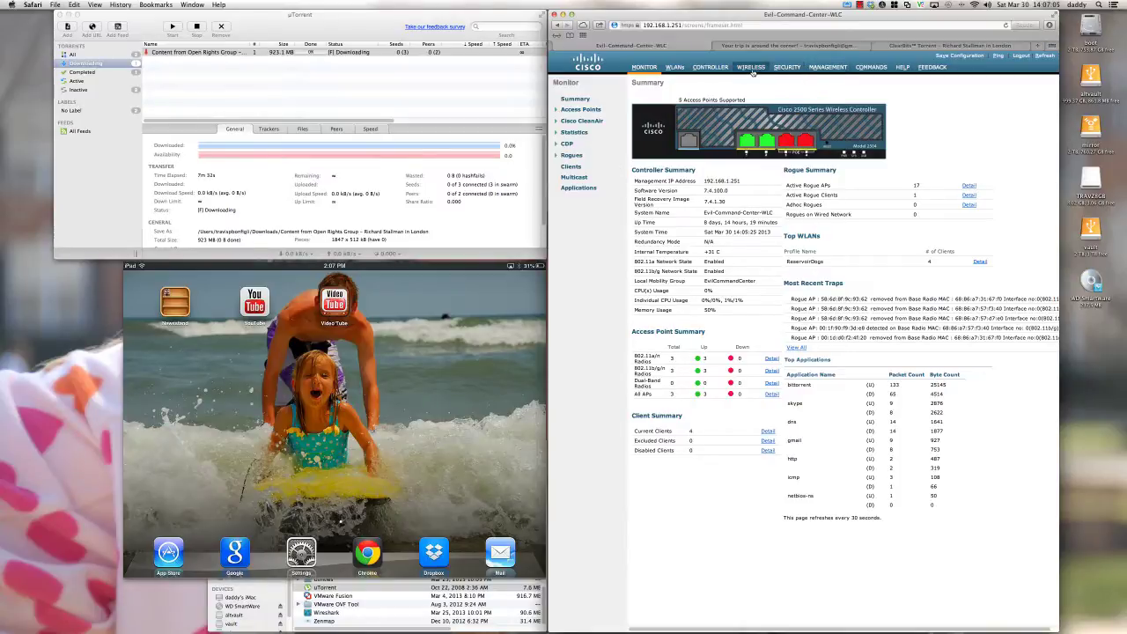
Remove the youtube drop rule from the ecc_prod_wlan_policy AVC profile.
click(751, 69)
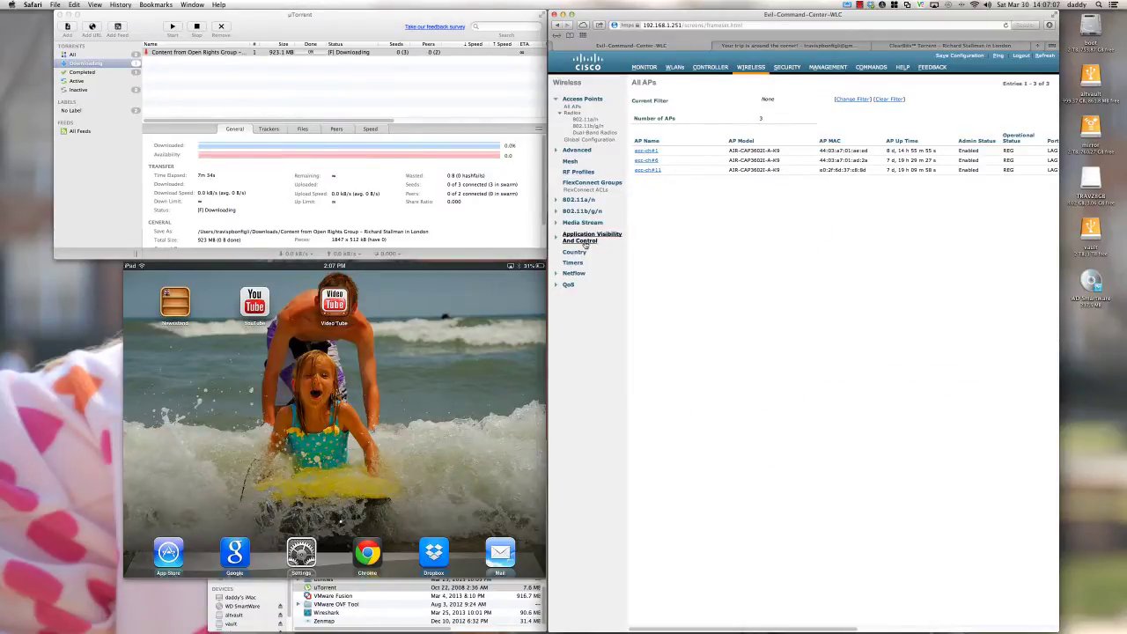
click(584, 241)
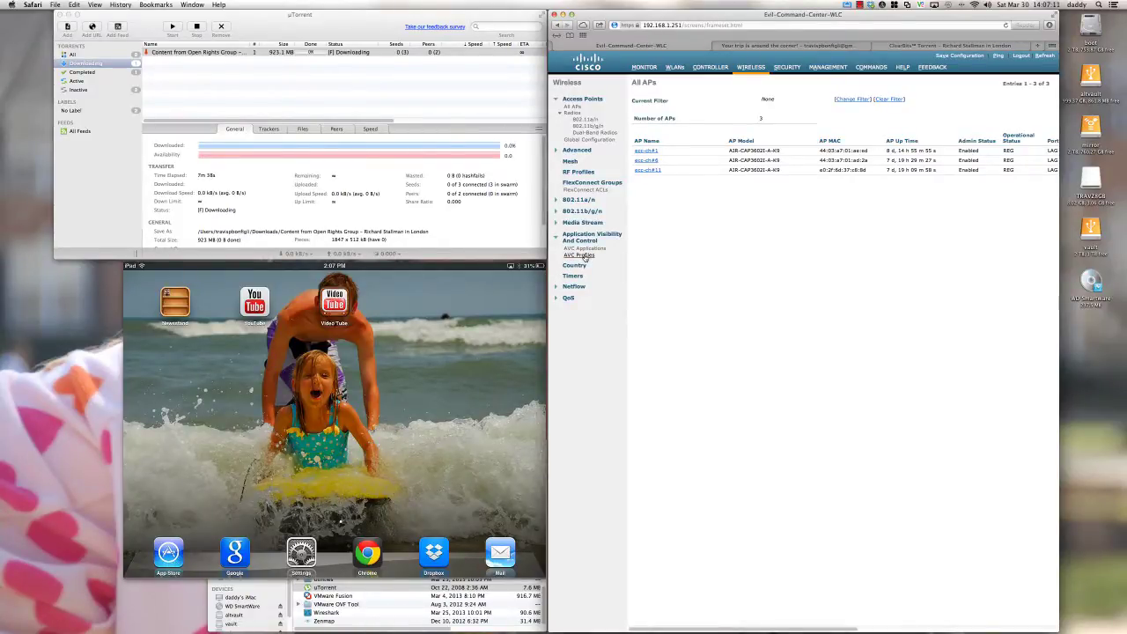
click(583, 255)
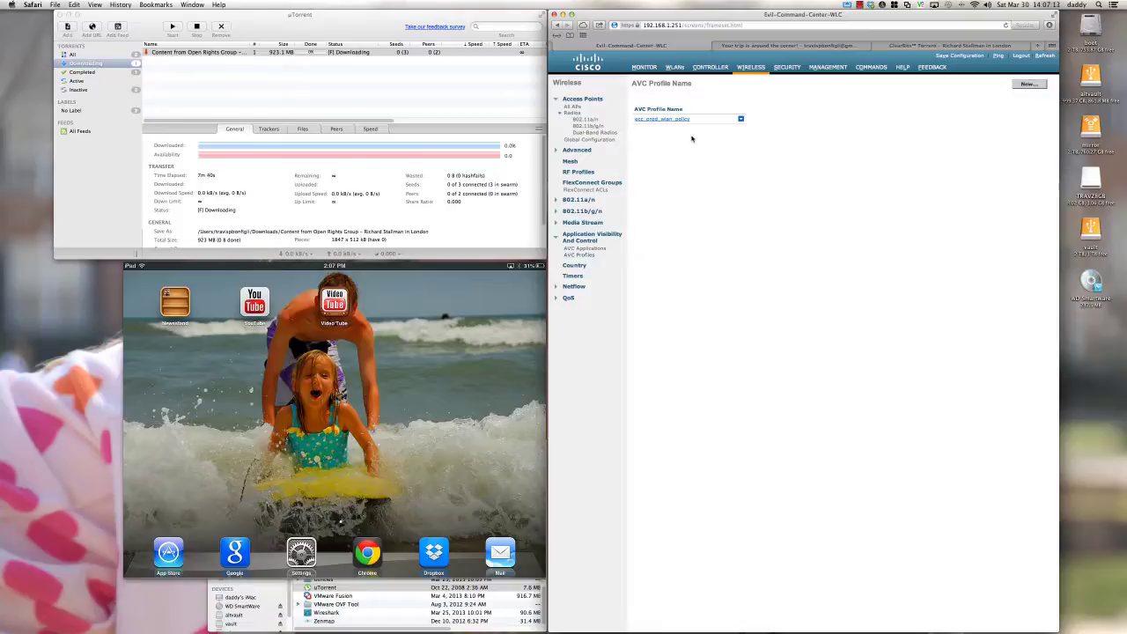
click(668, 119)
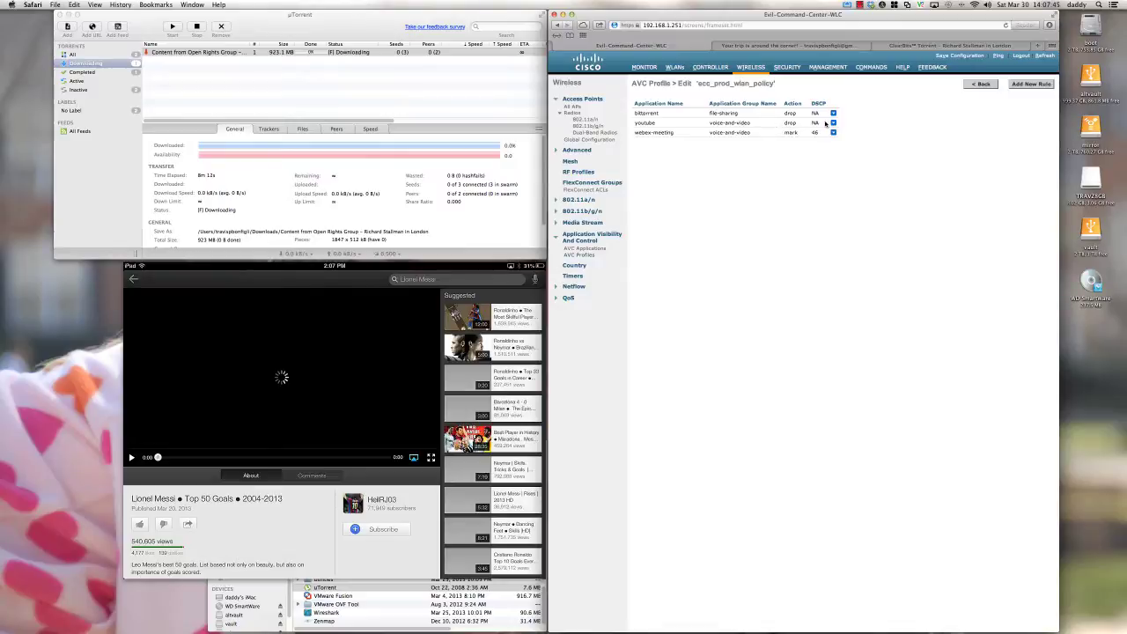
mouse_move(834, 124)
click(851, 127)
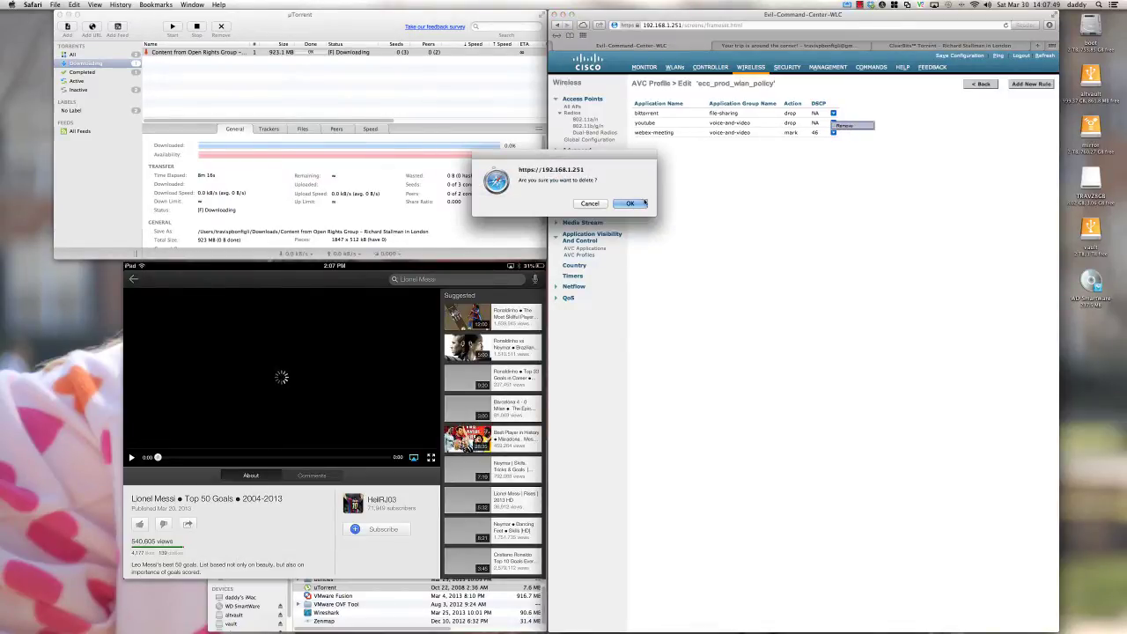
click(642, 203)
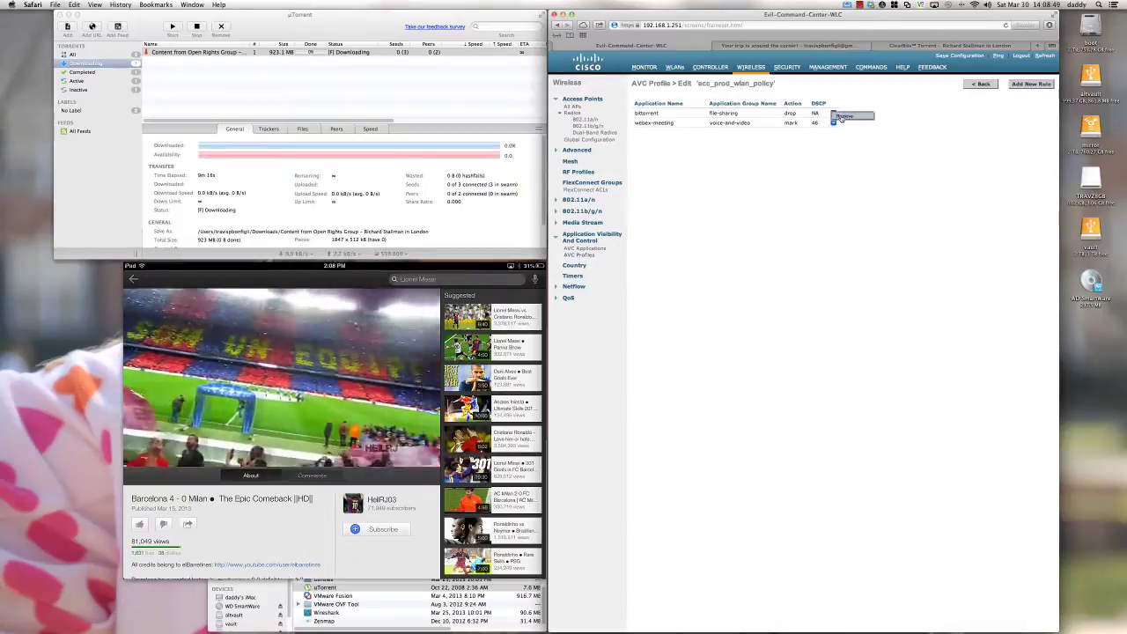
Remove the bittorrent drop rule from the ecc_prod_wlan_policy AVC profile and save the controller configuration.
click(843, 116)
click(630, 204)
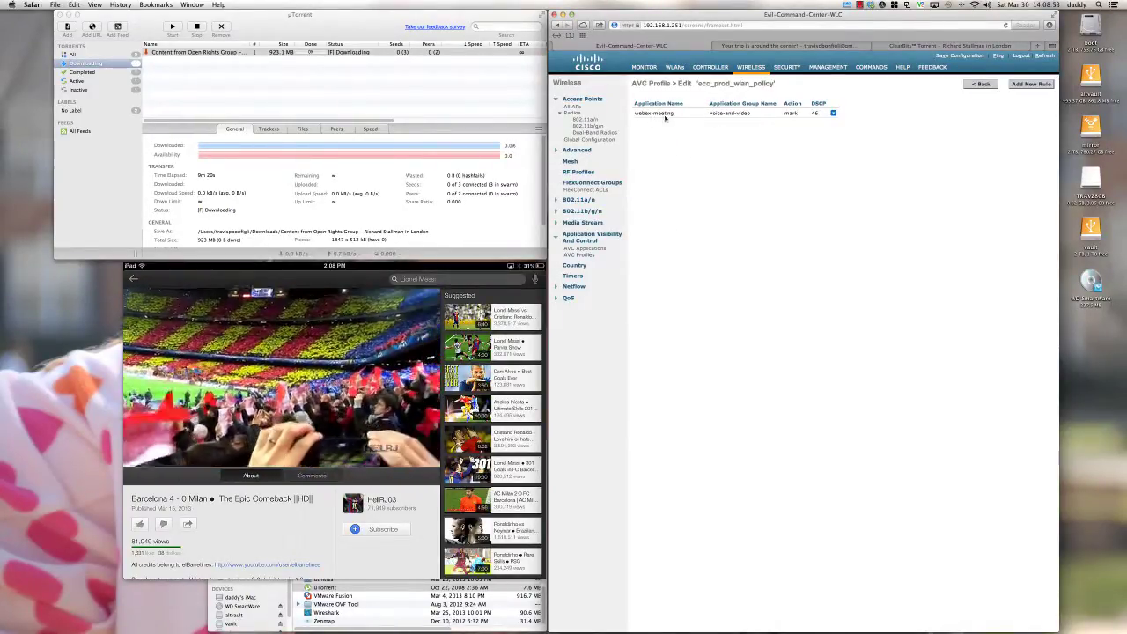
click(959, 56)
click(639, 204)
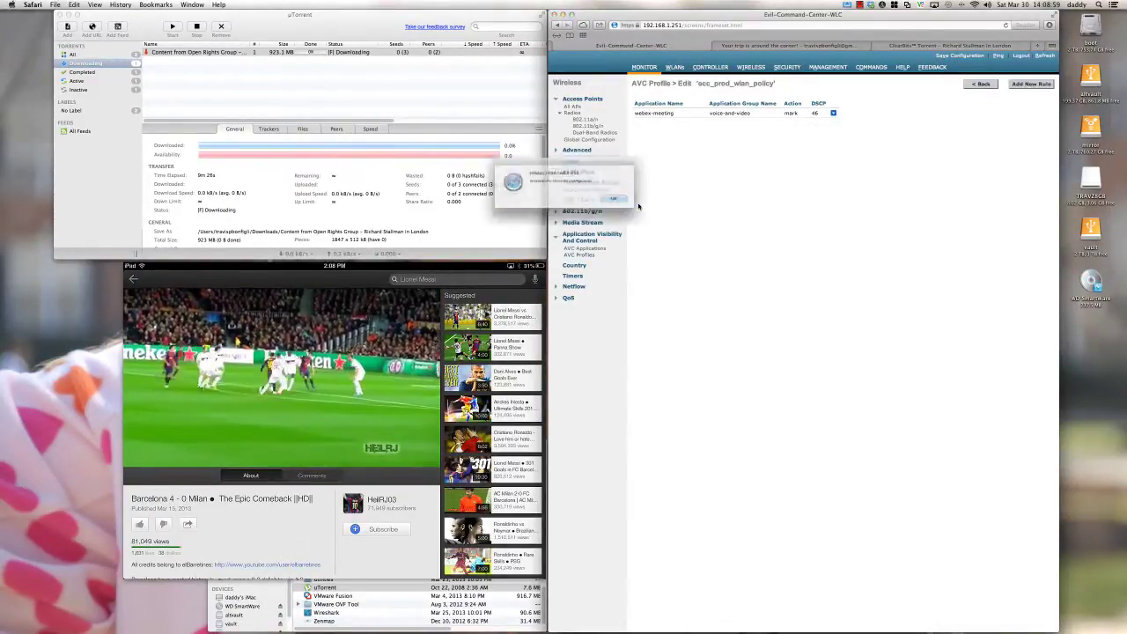
click(634, 206)
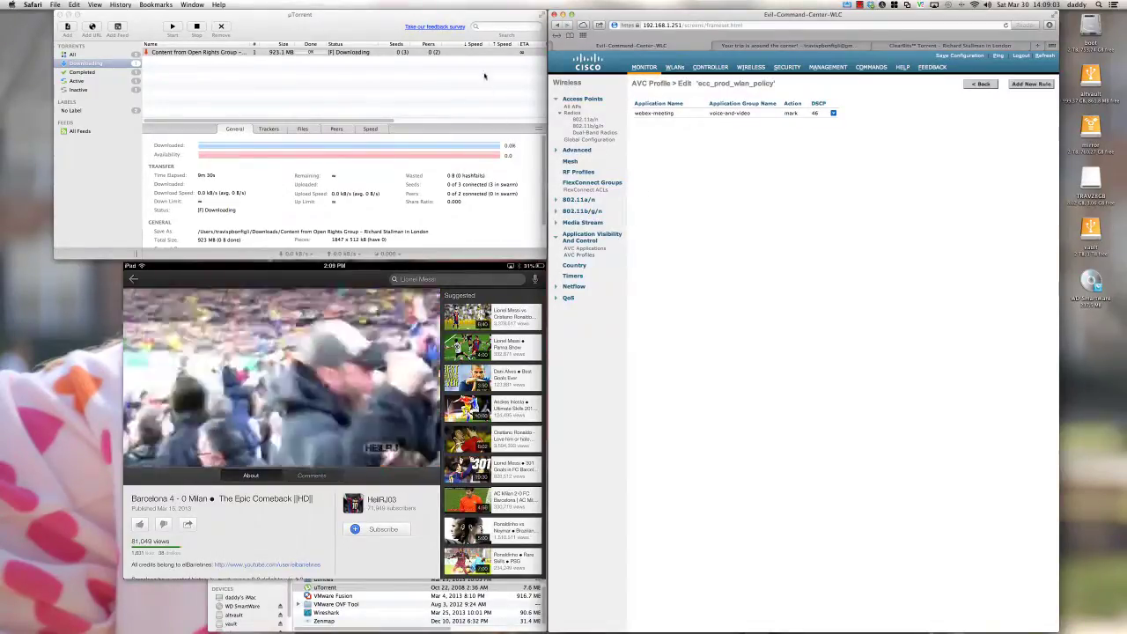
Switch the torrent in µTorrent from forced to normal start.
click(449, 52)
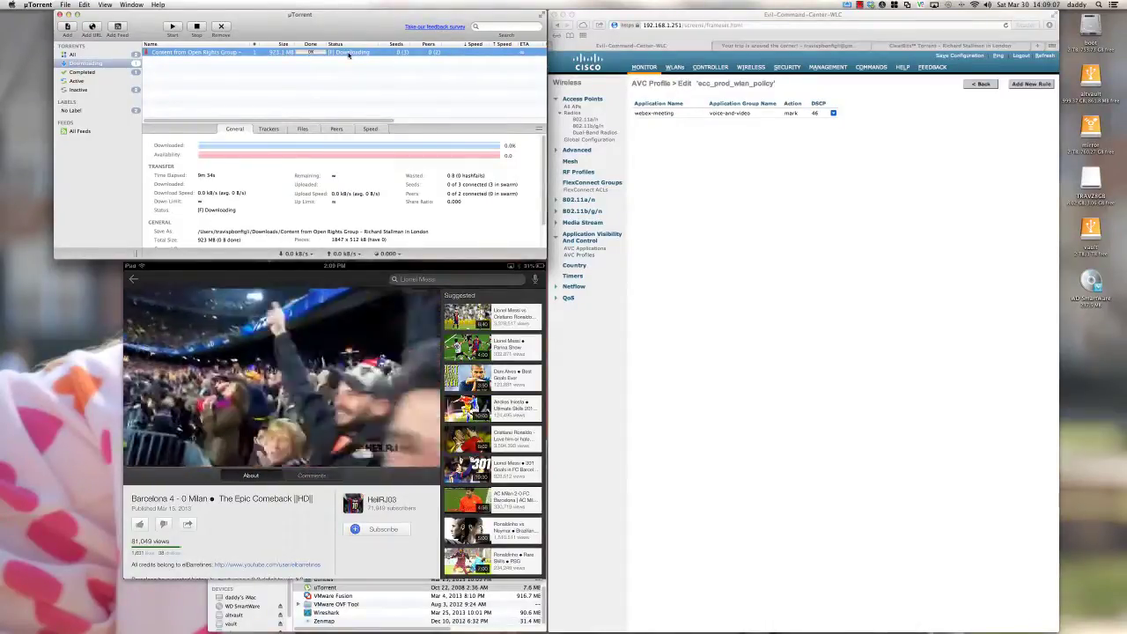
right_click(471, 54)
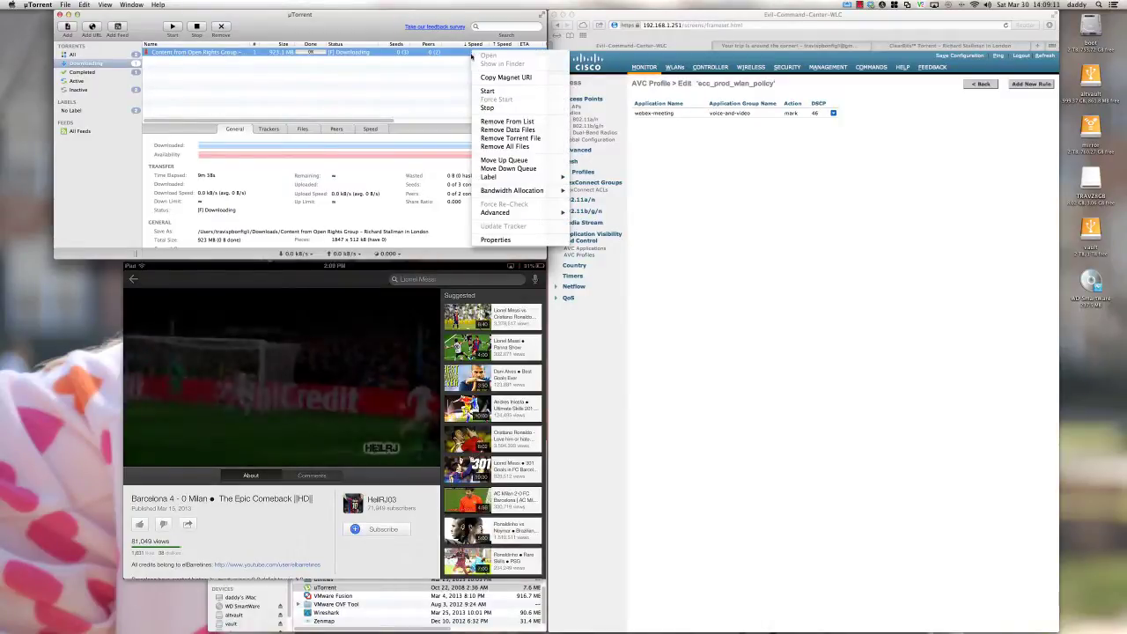
click(481, 91)
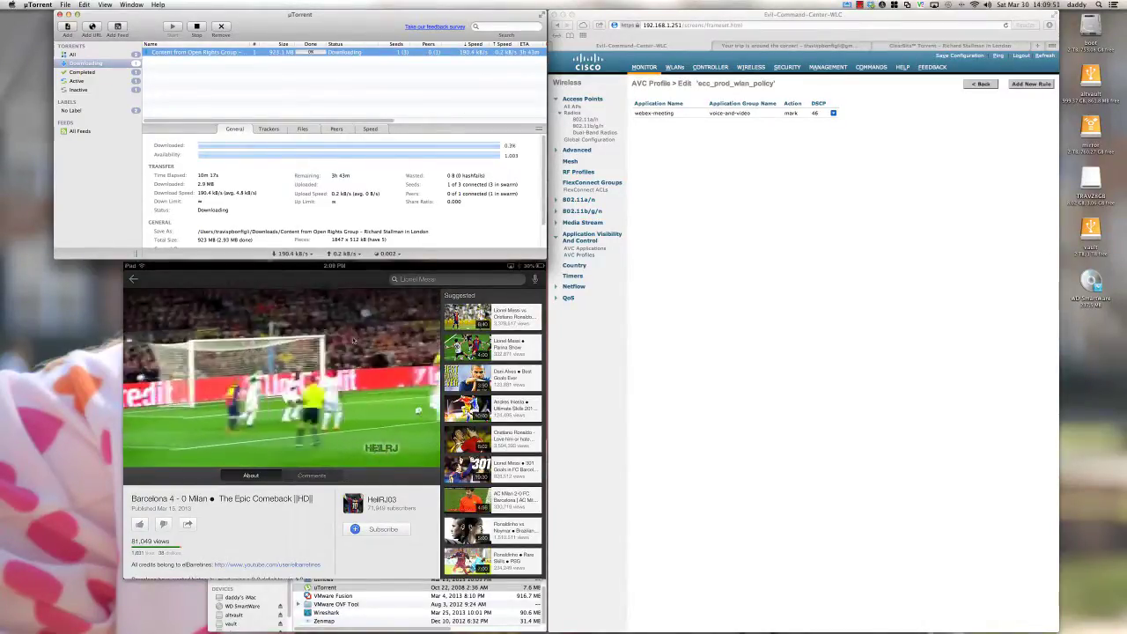
Return to the wireless controller in Safari and review the top applications on its monitoring summary.
click(662, 164)
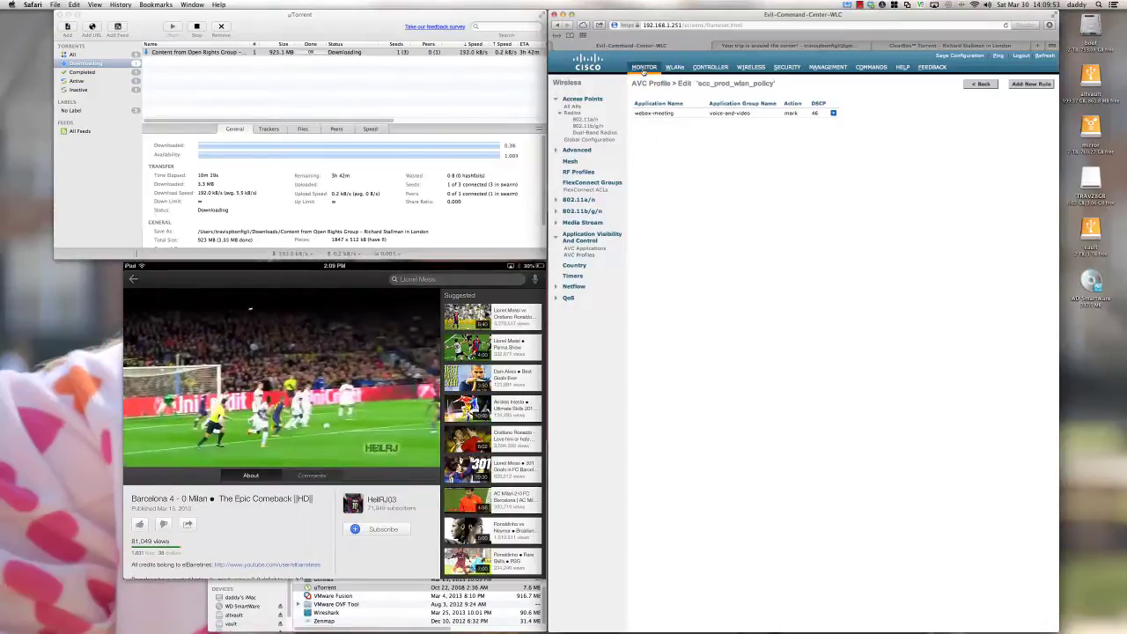
click(644, 68)
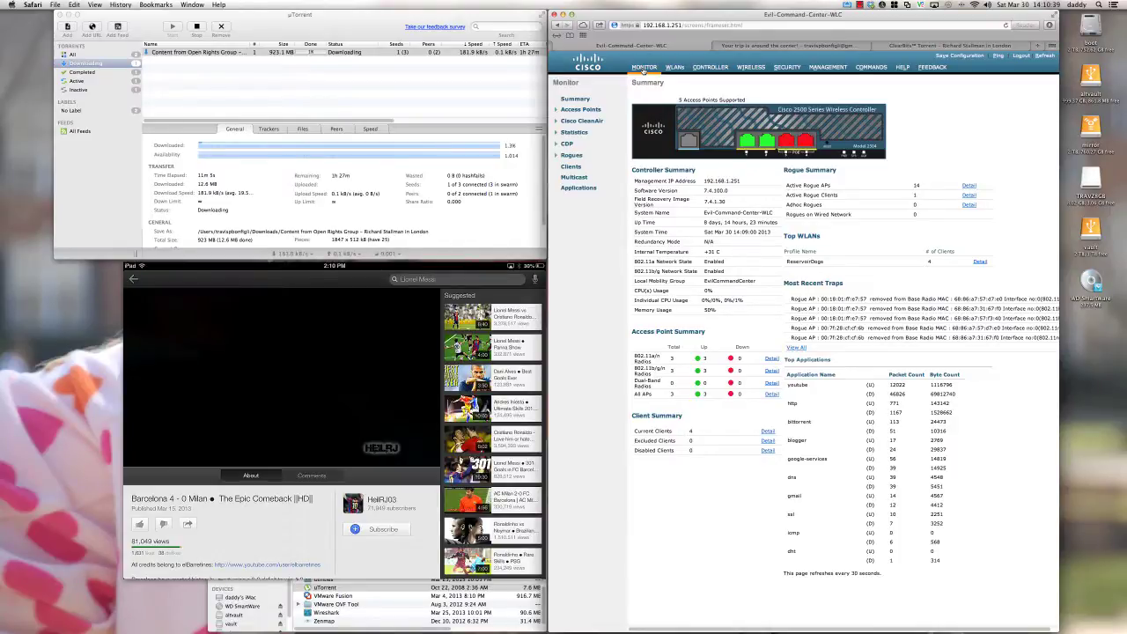
click(860, 4)
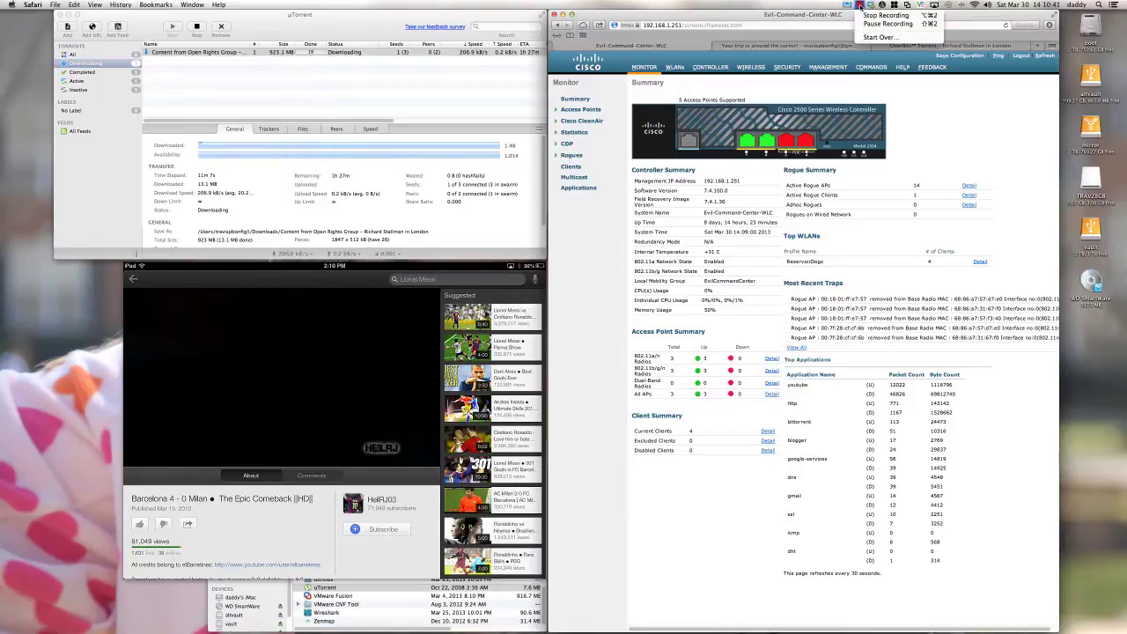